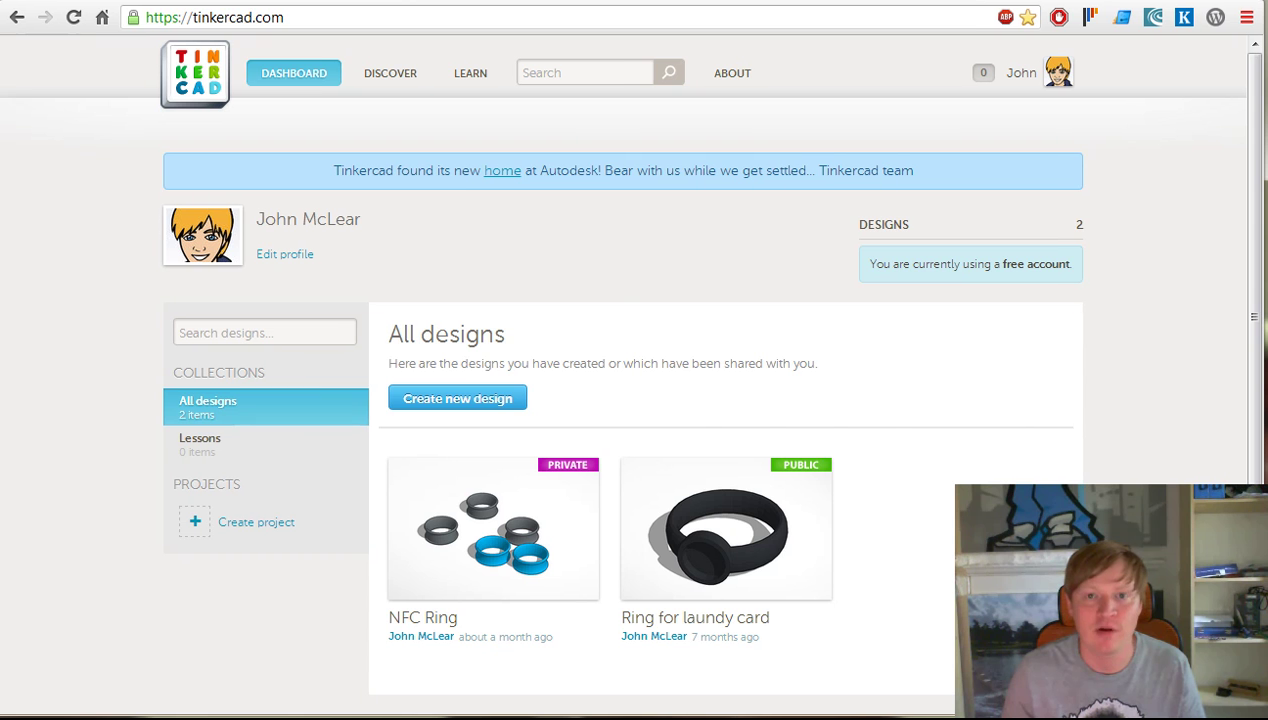
# Open the NFC Ring design from All designs on the dashboard
pyautogui.moveTo(511, 508)
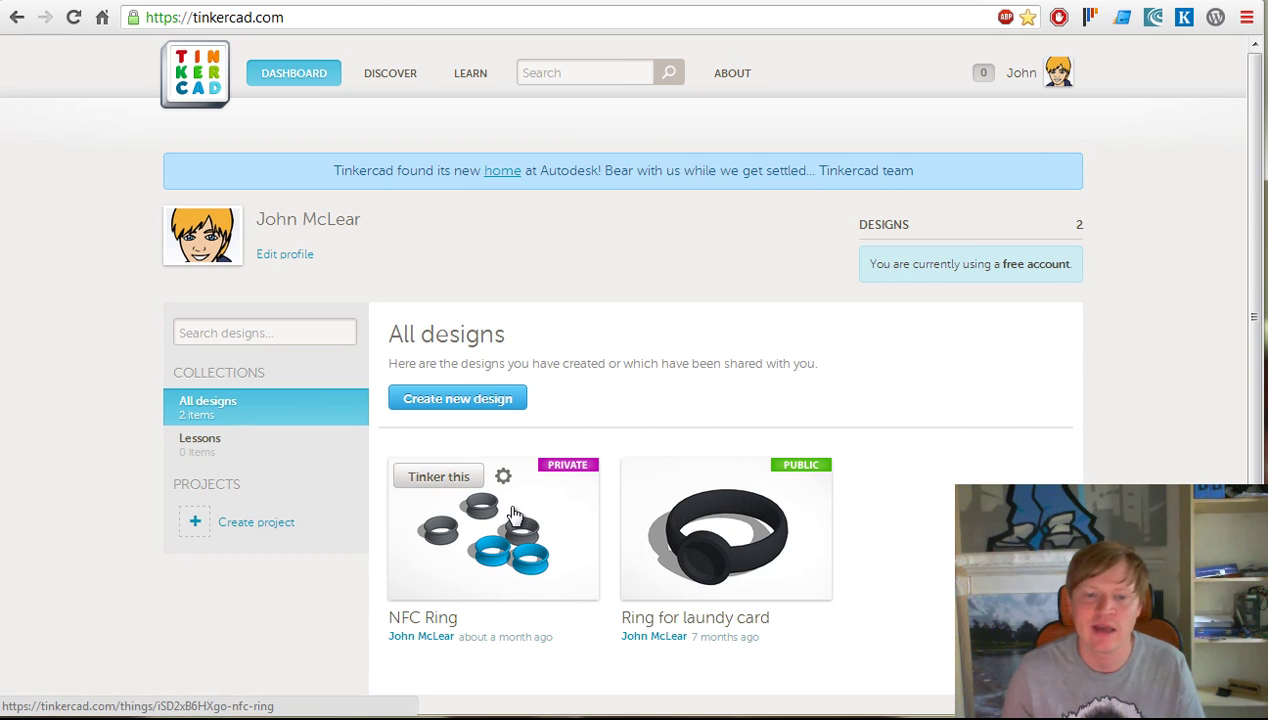
pyautogui.click(511, 508)
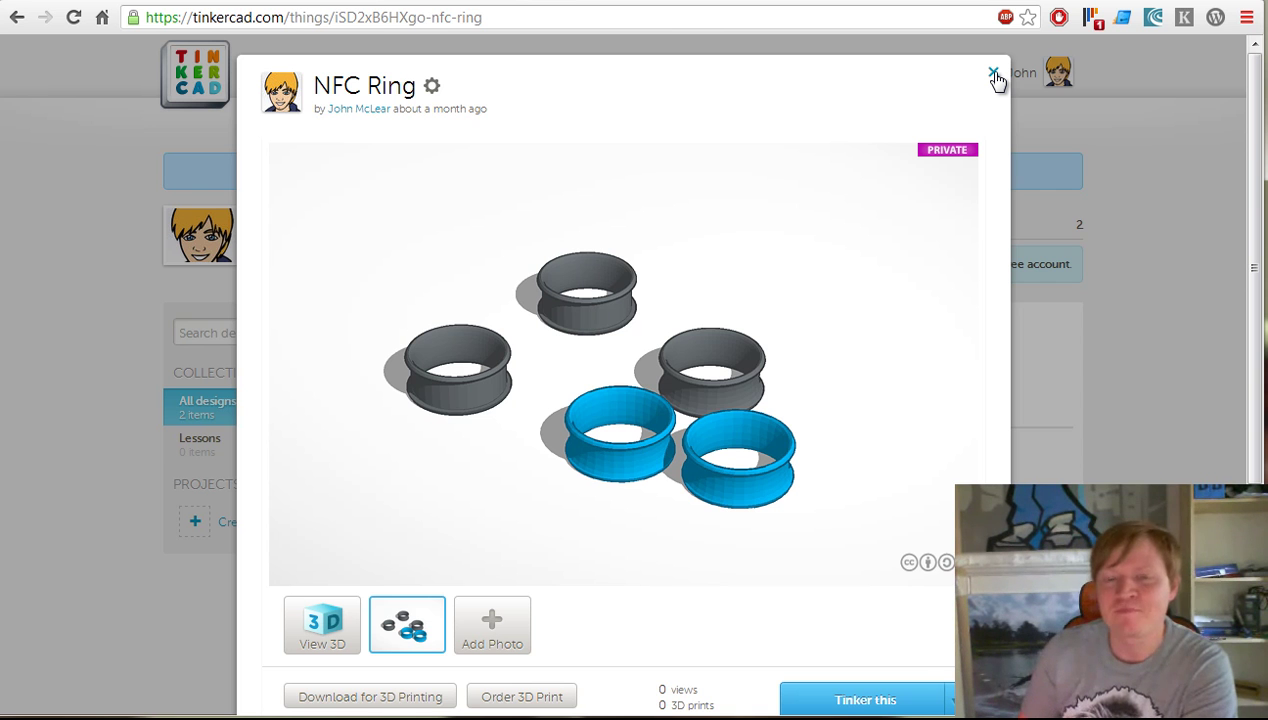
pyautogui.click(993, 75)
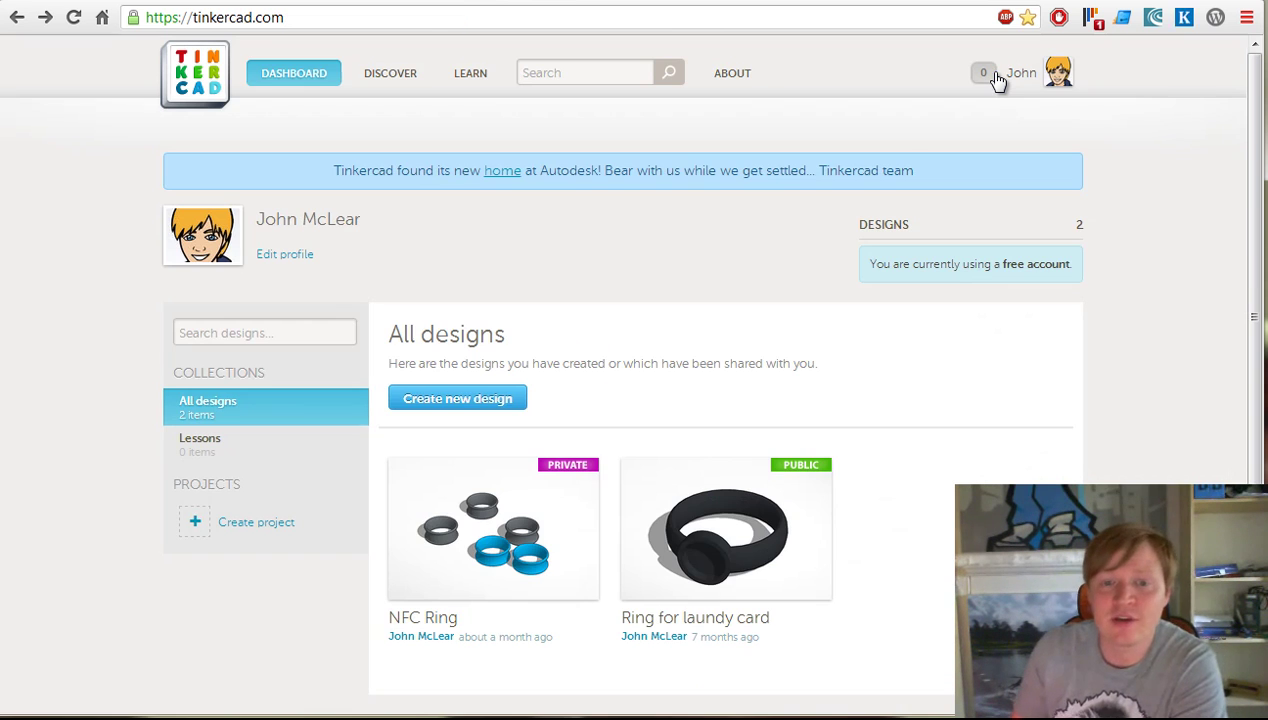
pyautogui.scroll(-3, 470, 397)
# Reopen the NFC Ring design page and scroll it while the 3D preview loads
pyautogui.click(488, 395)
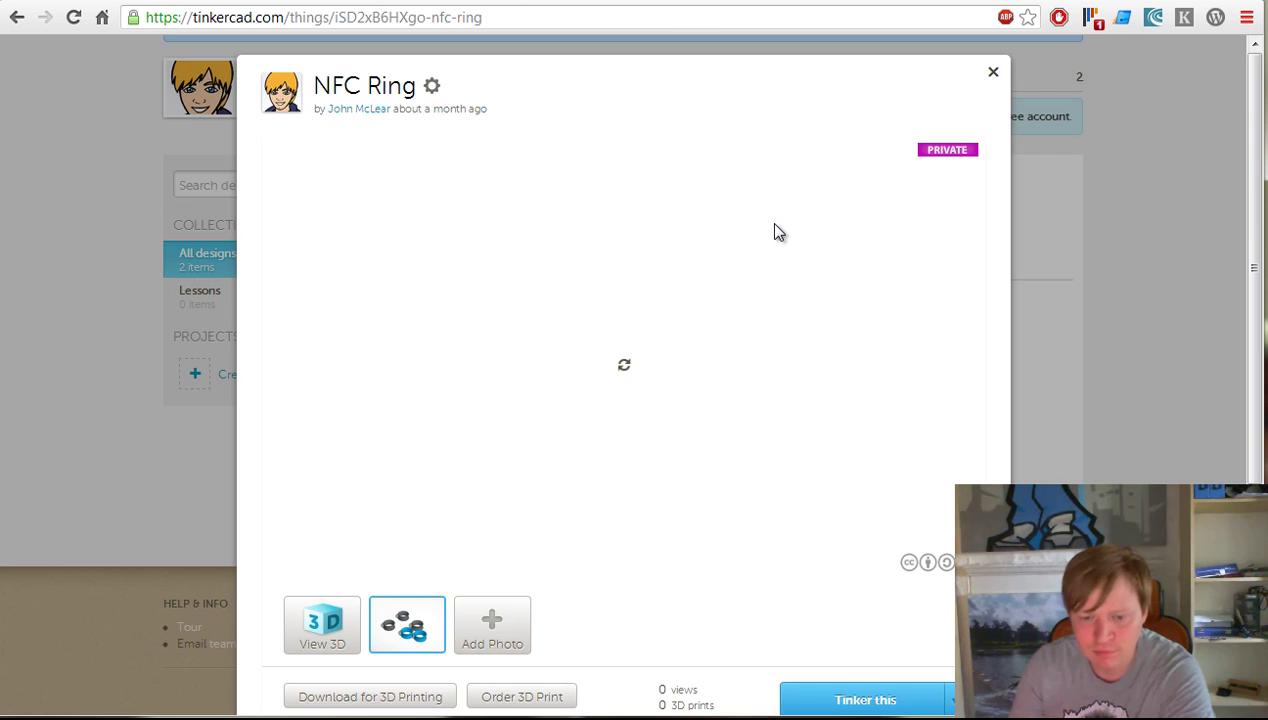
pyautogui.scroll(-2, 778, 232)
pyautogui.scroll(2, 778, 232)
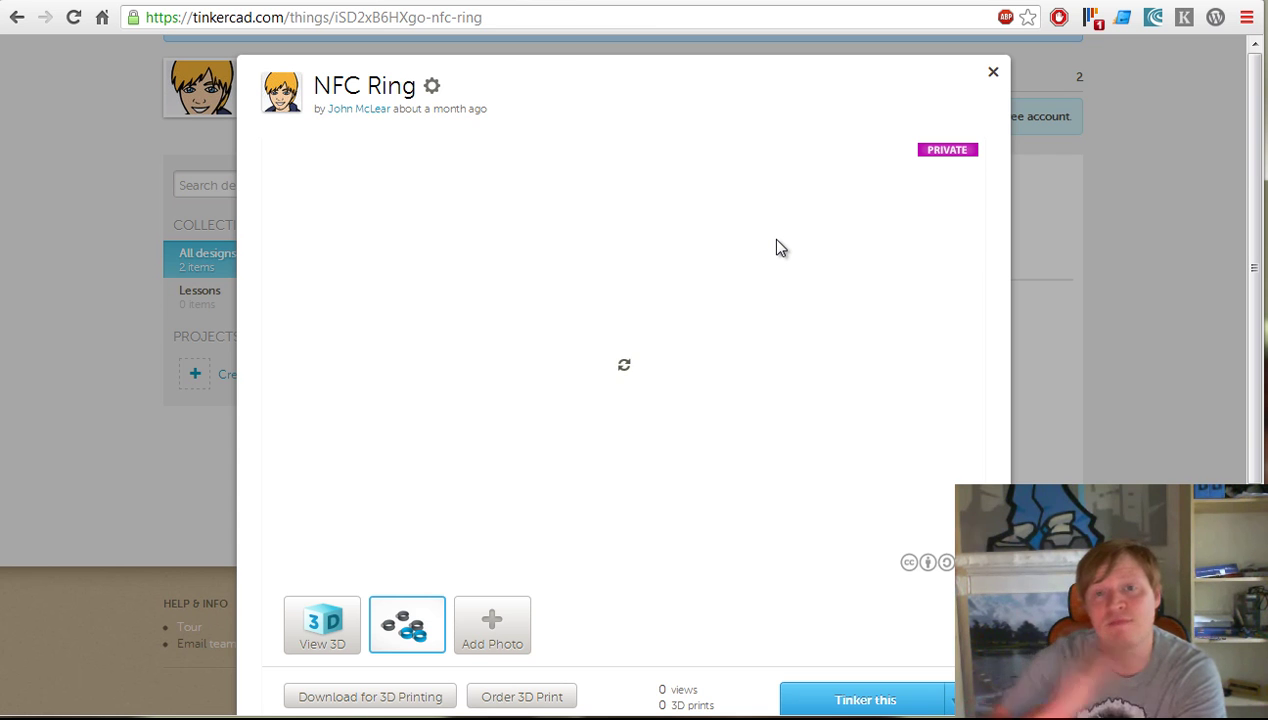
pyautogui.scroll(-1, 760, 249)
pyautogui.scroll(1, 760, 249)
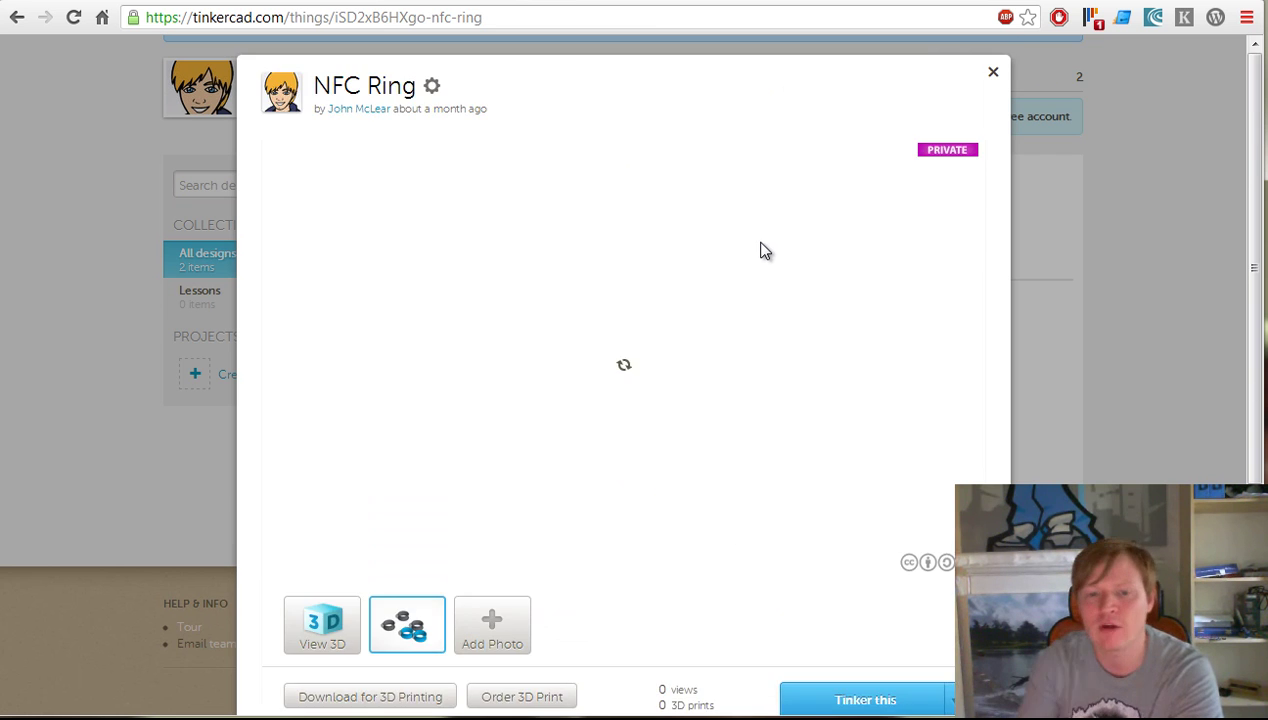
pyautogui.scroll(-1, 762, 250)
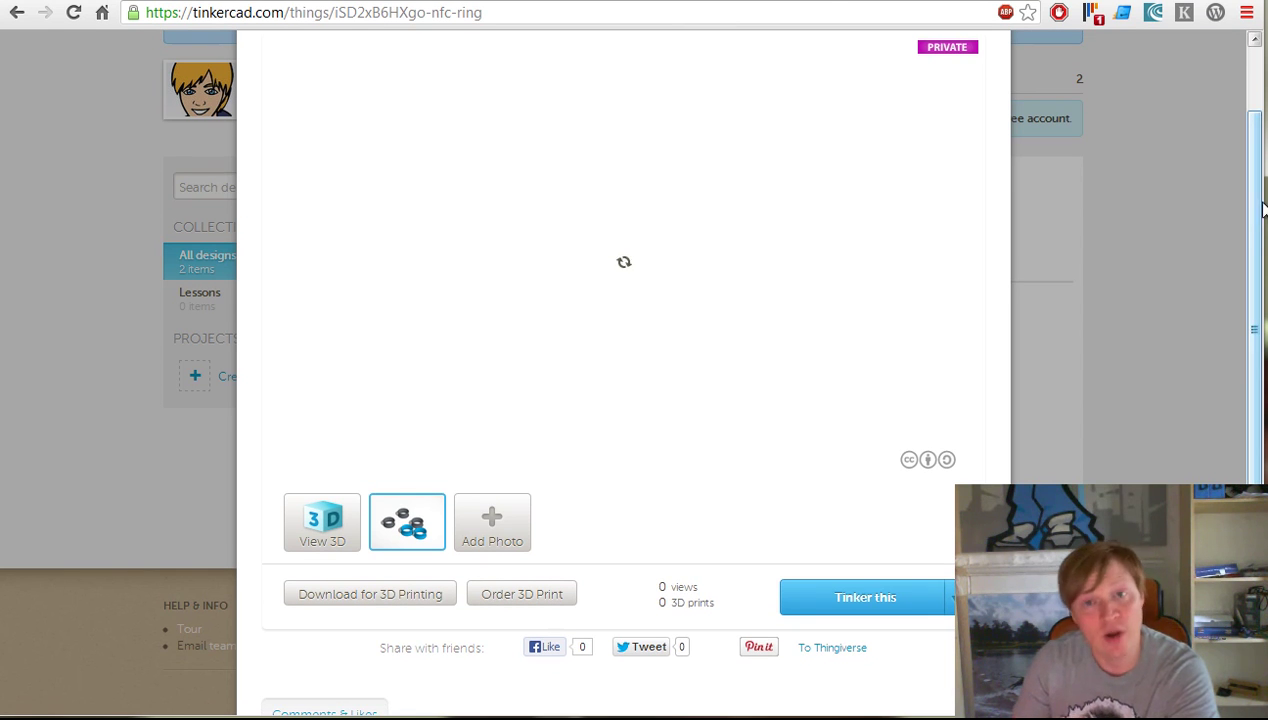
pyautogui.moveTo(1261, 202); pyautogui.dragTo(1267, 203)
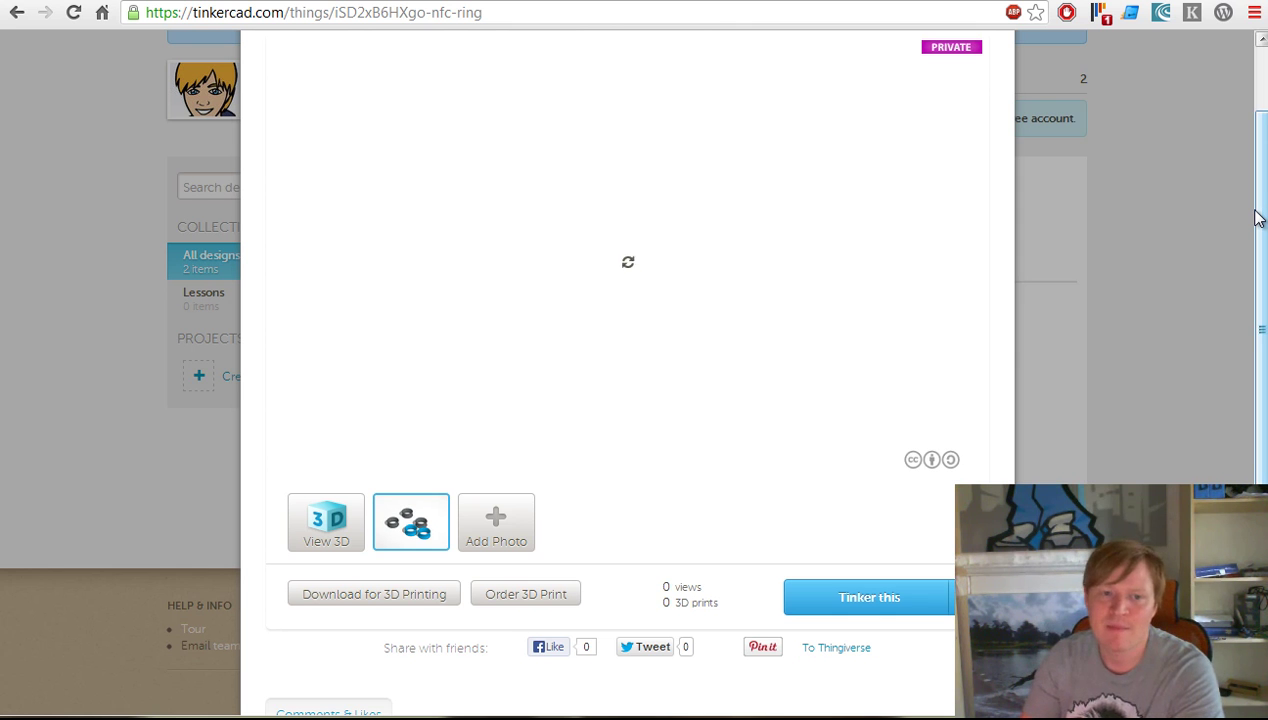
pyautogui.scroll(1, 855, 278)
pyautogui.scroll(-1, 855, 278)
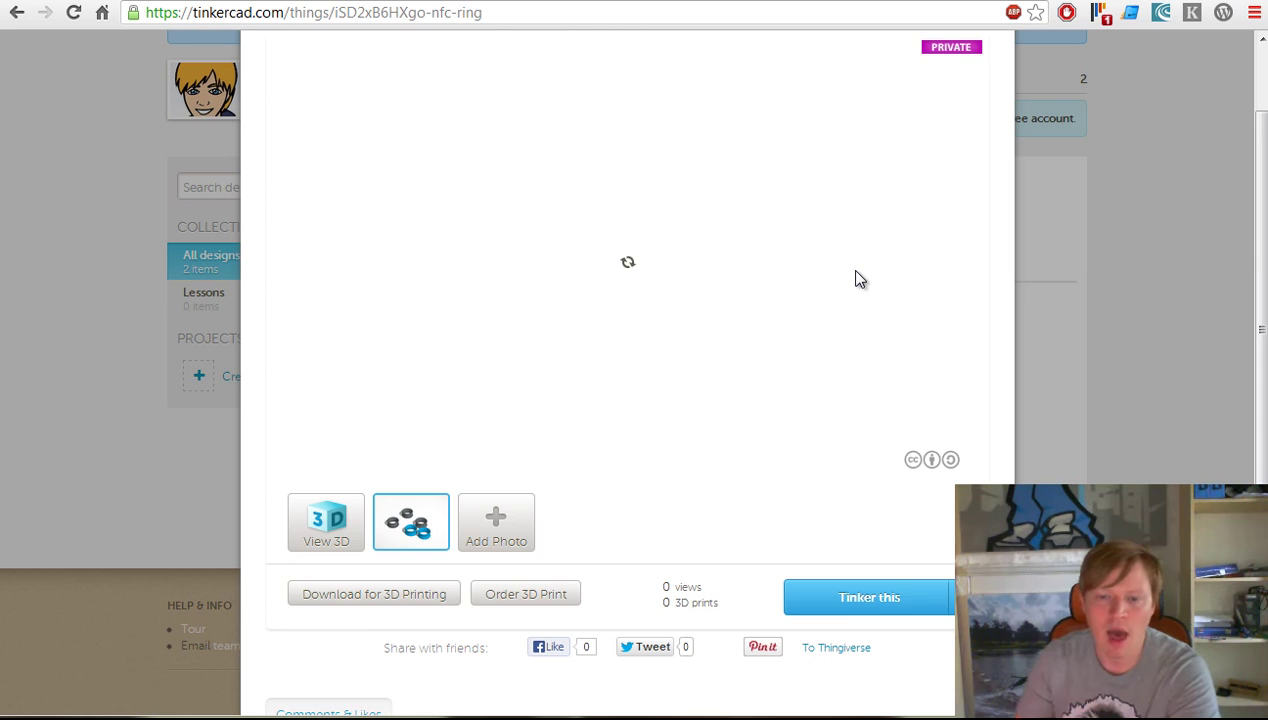
pyautogui.scroll(1, 855, 278)
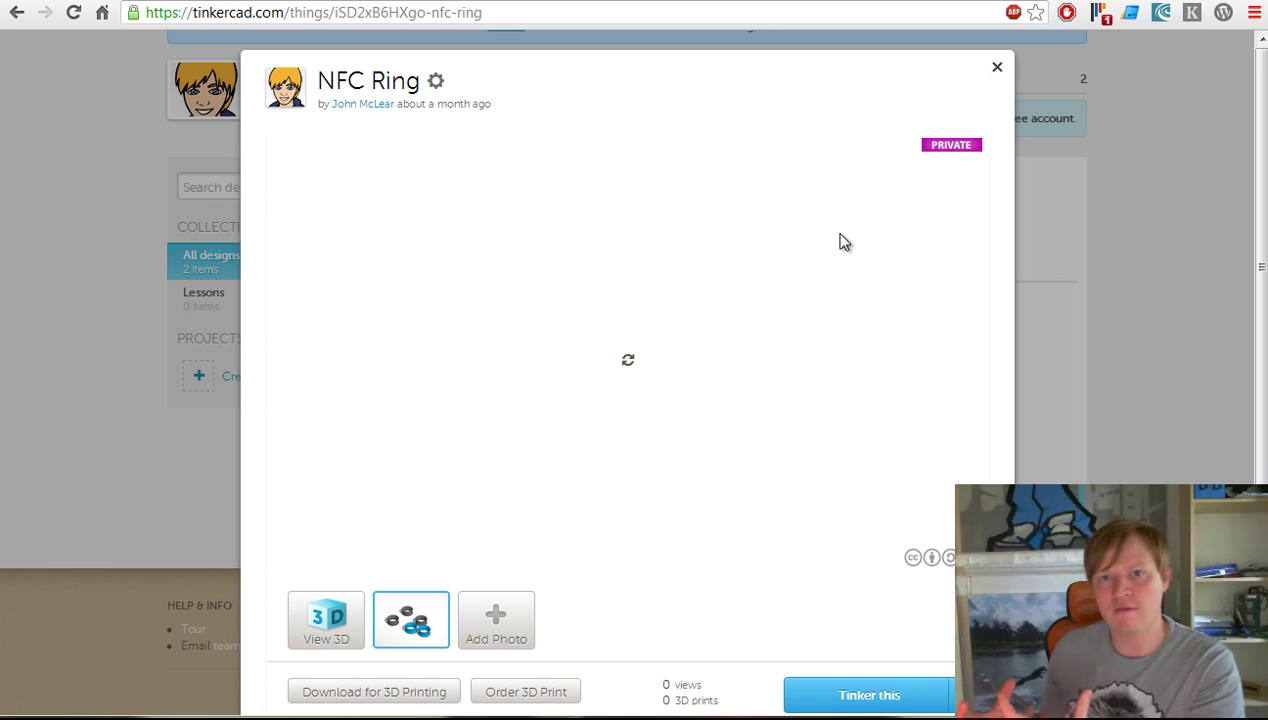
# Open the NFC Ring design in the editor with 'Tinker this'
pyautogui.click(850, 688)
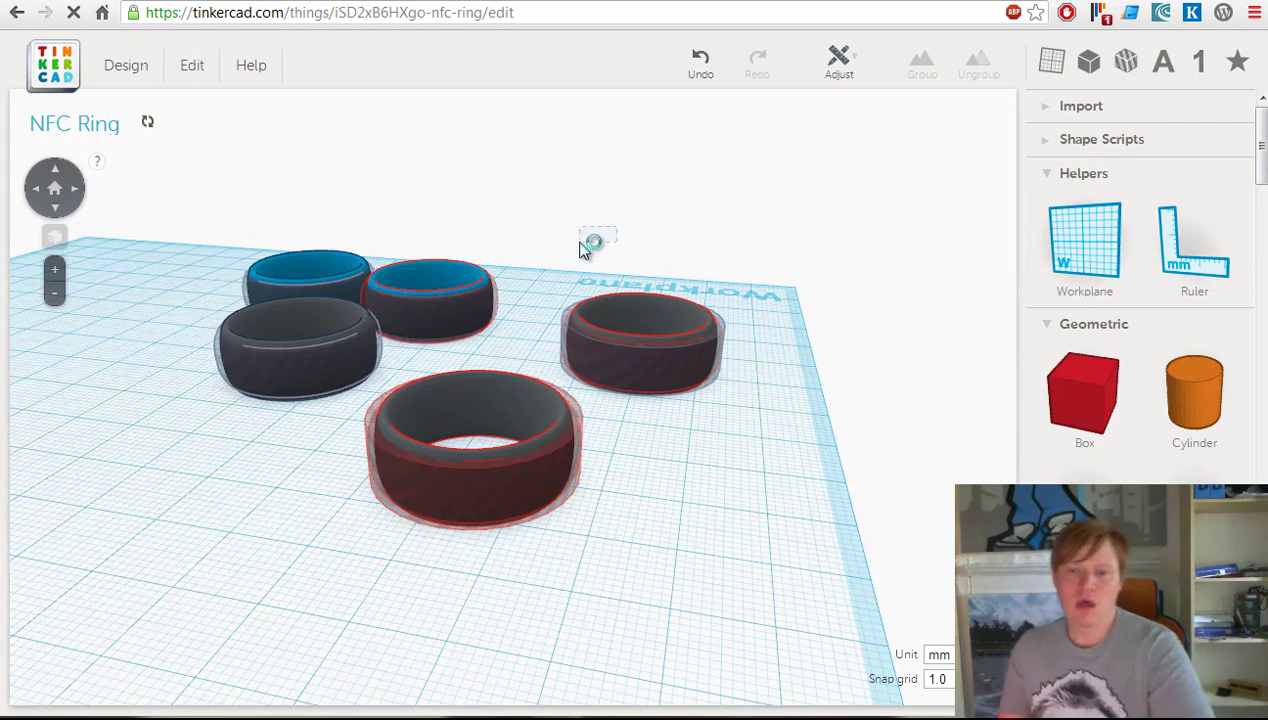
pyautogui.moveTo(651, 232); pyautogui.dragTo(537, 248, button='right')
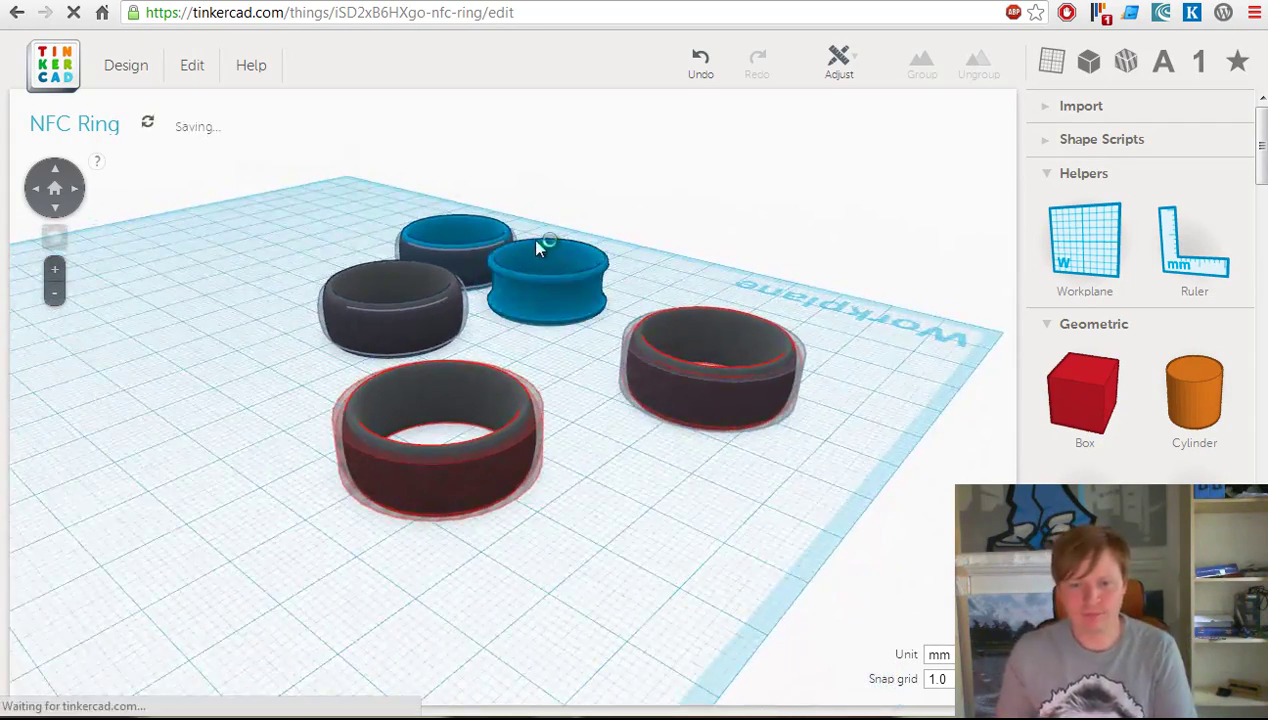
pyautogui.scroll(-3, 556, 230)
pyautogui.scroll(3, 555, 230)
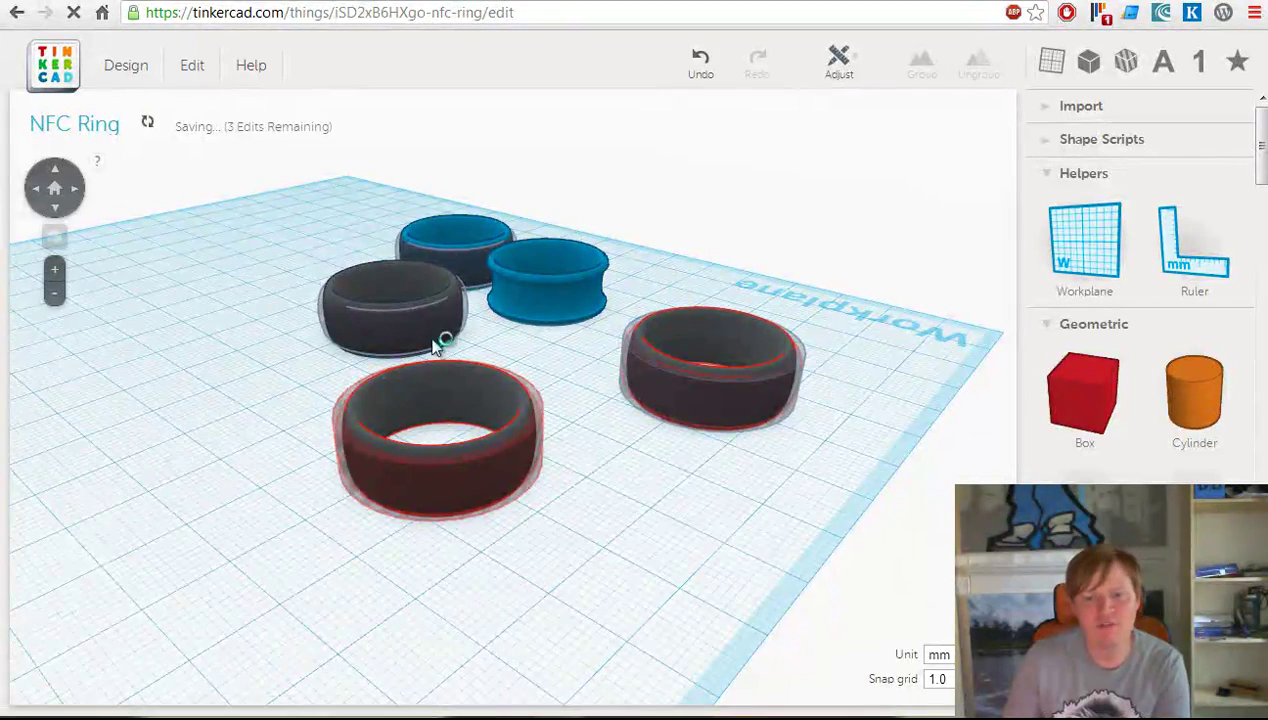
pyautogui.moveTo(437, 345); pyautogui.dragTo(512, 393, button='right')
pyautogui.scroll(-5, 558, 344)
pyautogui.scroll(5, 481, 368)
pyautogui.scroll(-3, 474, 456)
pyautogui.scroll(5, 611, 597)
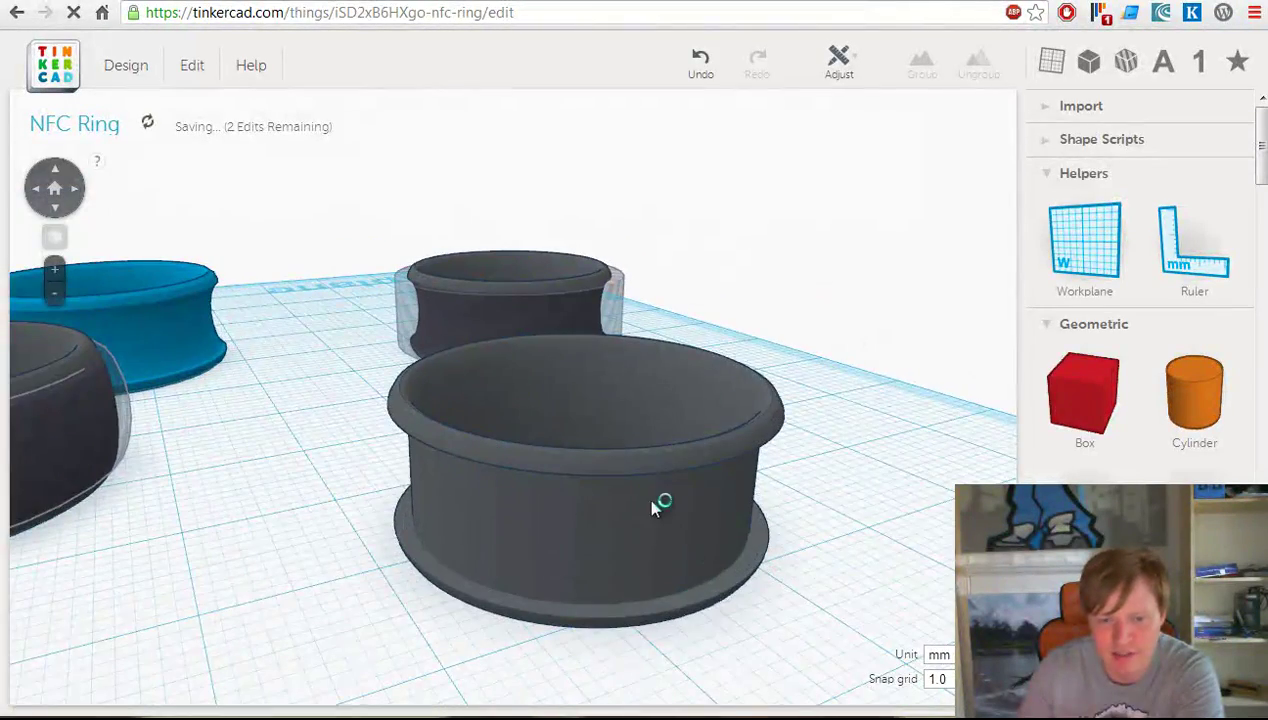
pyautogui.moveTo(679, 405); pyautogui.dragTo(620, 386, button='right')
pyautogui.scroll(-8, 757, 477)
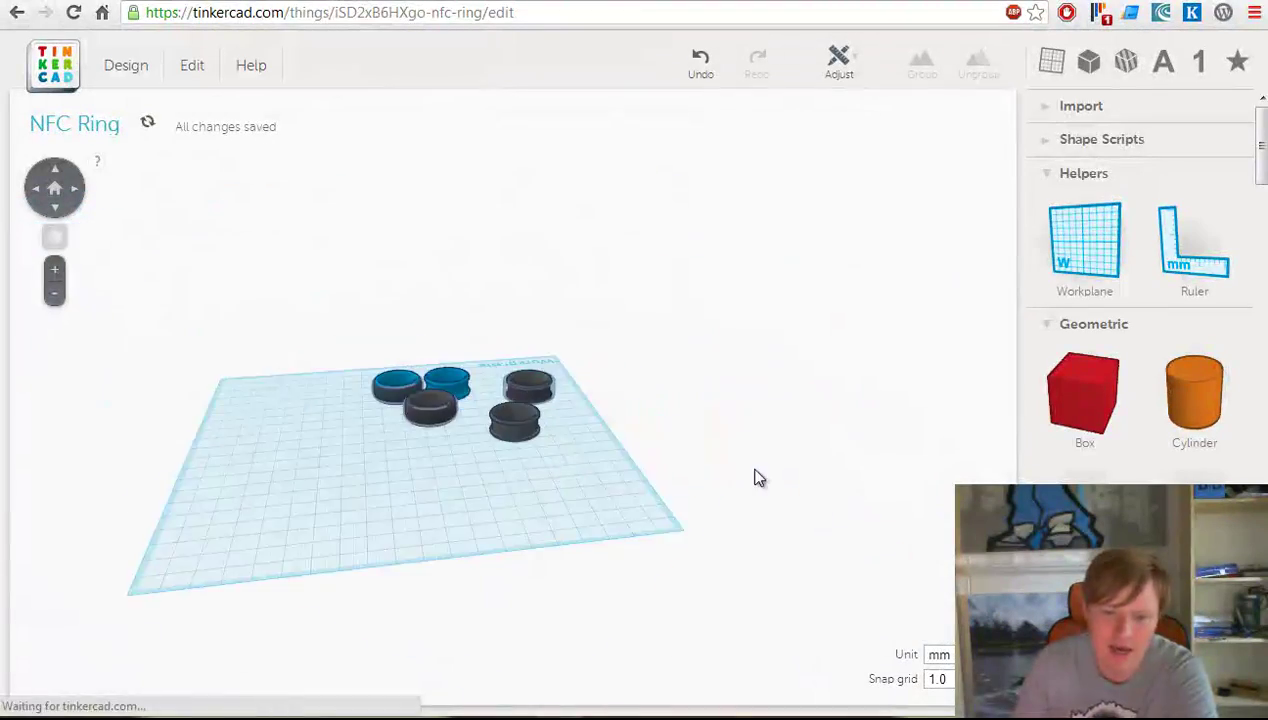
pyautogui.scroll(6, 665, 524)
pyautogui.moveTo(606, 513); pyautogui.dragTo(560, 478, button='right')
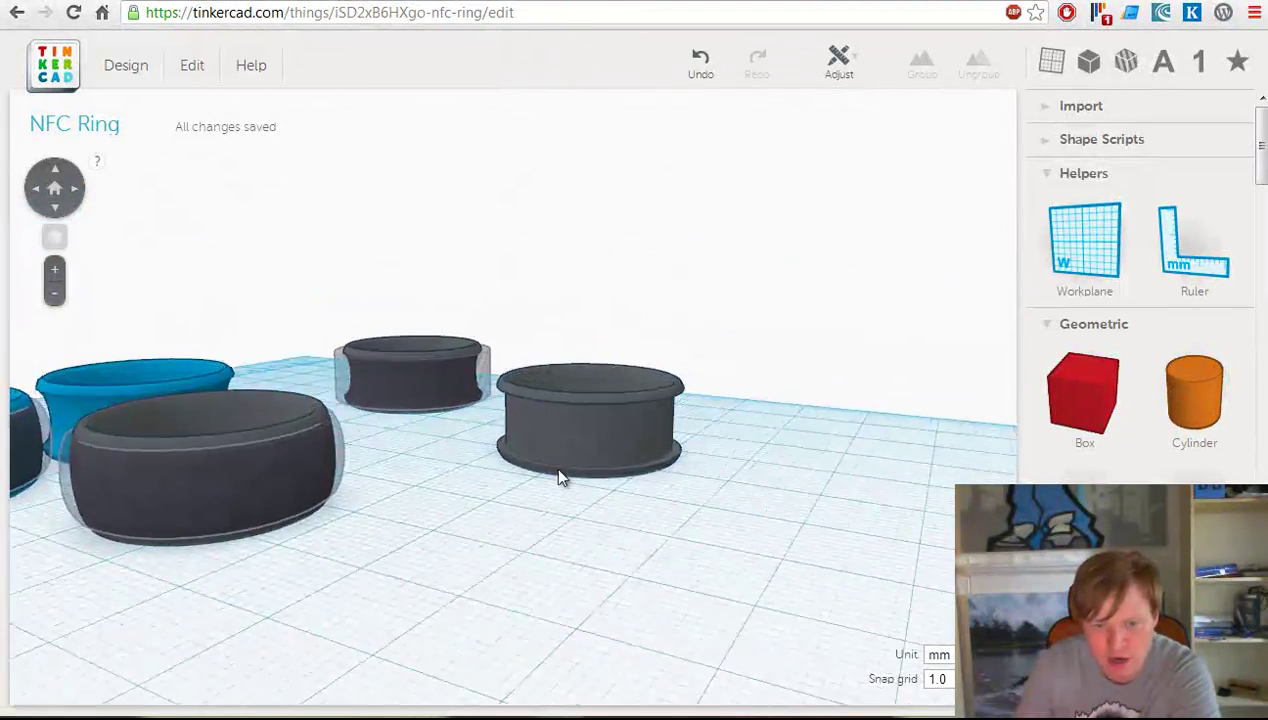
pyautogui.scroll(-3, 560, 478)
pyautogui.moveTo(422, 475)
pyautogui.mouseDown(button='right')
pyautogui.moveTo(510, 468)
pyautogui.moveTo(452, 458)
pyautogui.moveTo(427, 470)
pyautogui.mouseUp(button='right')
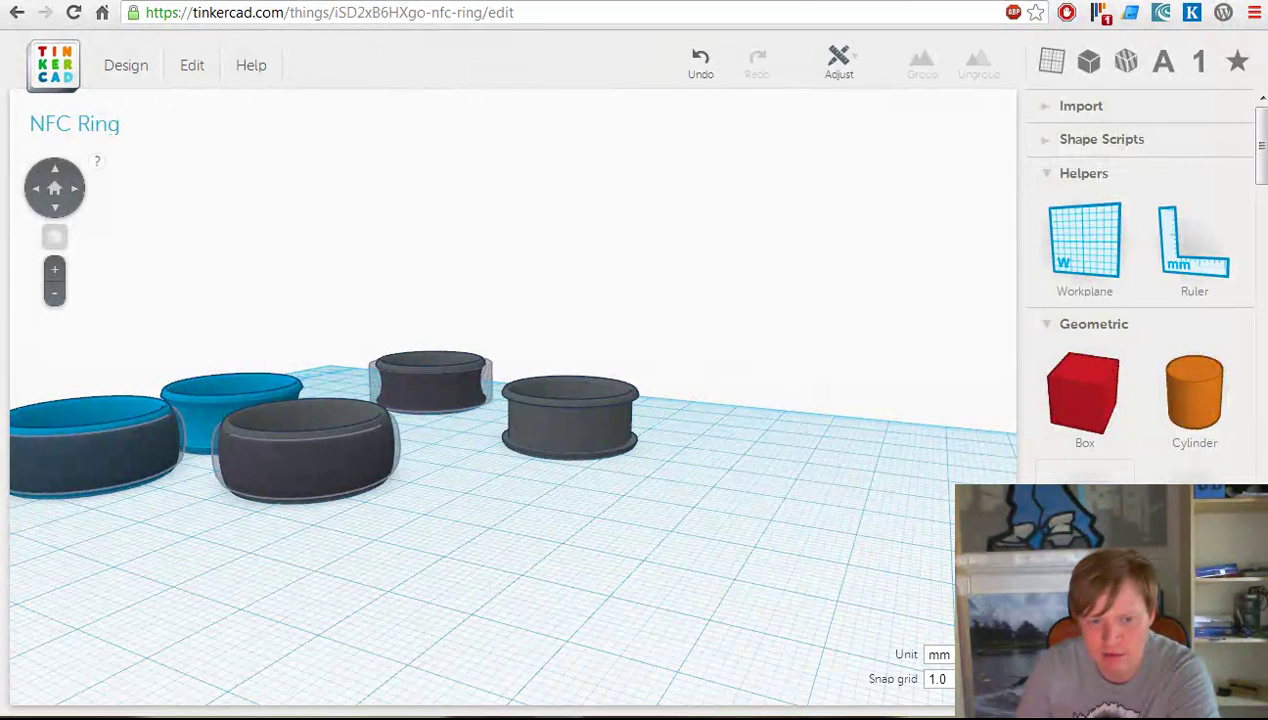
# Add a Torus thin to the workplane and stretch it to 8.00 mm tall
pyautogui.scroll(-5, 1140, 300)
pyautogui.moveTo(1194, 393); pyautogui.dragTo(641, 597)
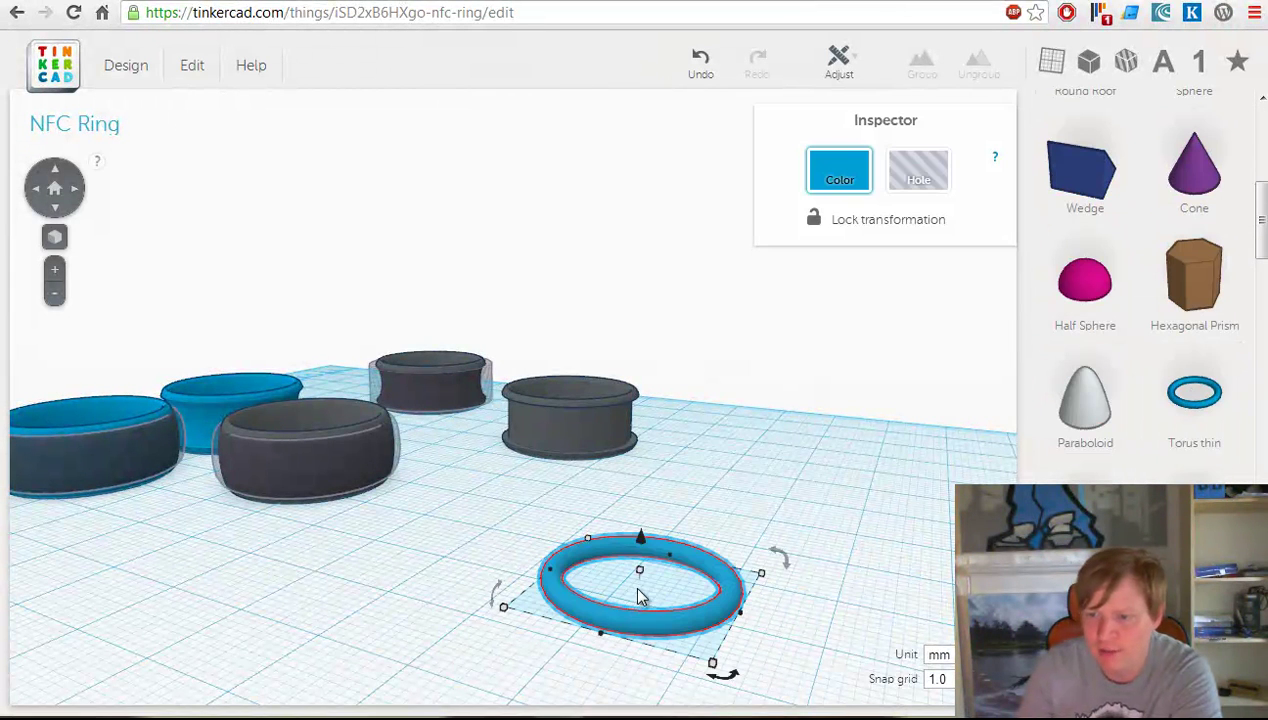
pyautogui.moveTo(640, 538); pyautogui.dragTo(650, 525)
pyautogui.moveTo(650, 525); pyautogui.dragTo(764, 566, button='right')
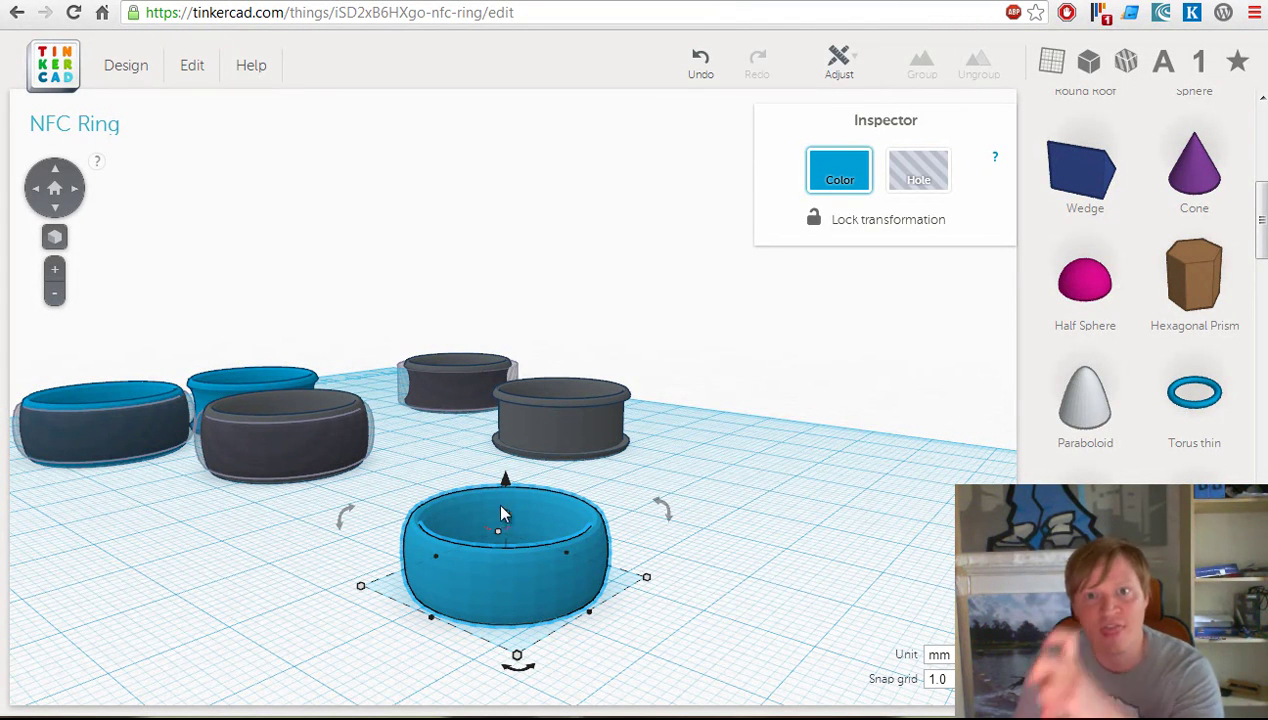
pyautogui.moveTo(504, 517); pyautogui.dragTo(513, 527)
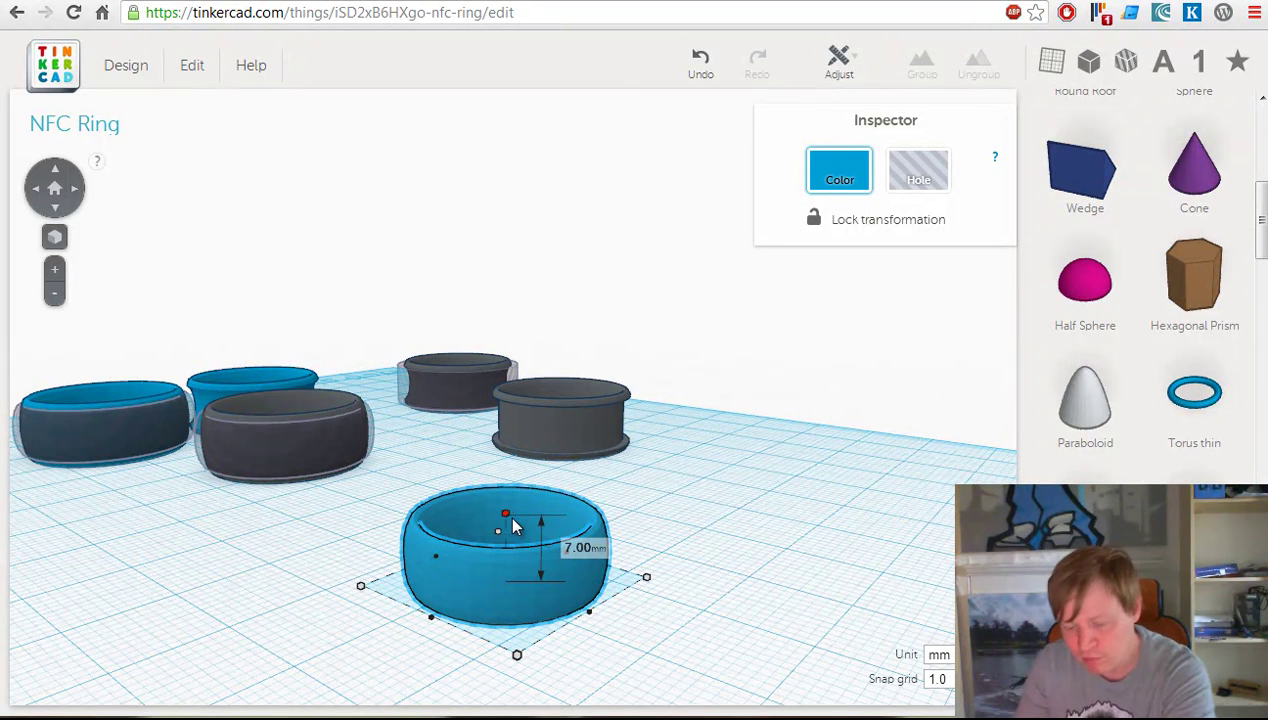
pyautogui.moveTo(515, 525); pyautogui.dragTo(519, 516)
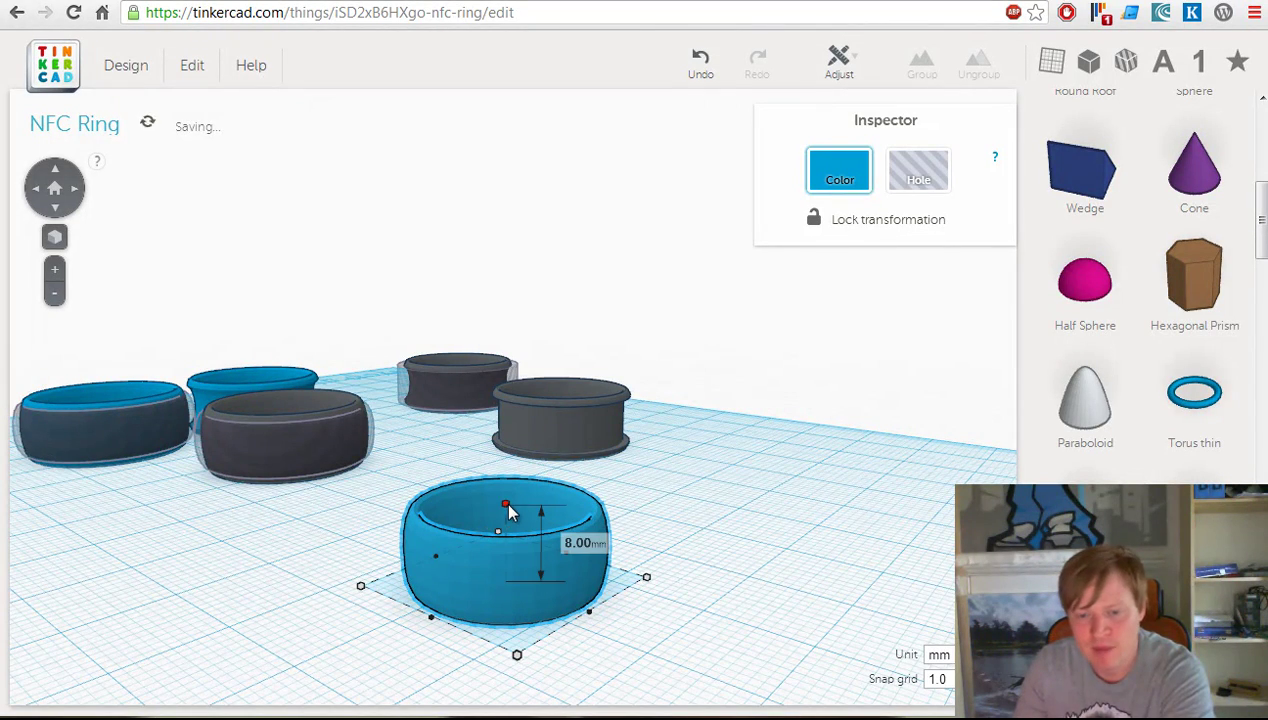
pyautogui.moveTo(673, 577); pyautogui.dragTo(731, 602, button='right')
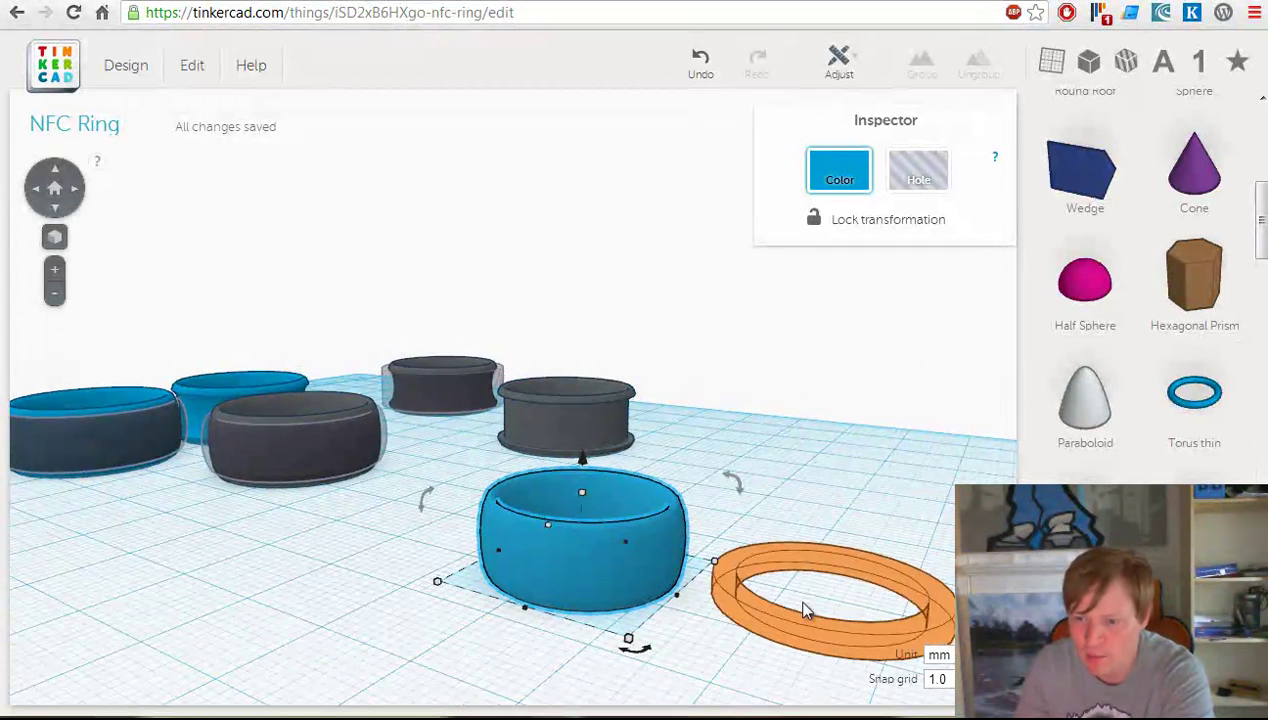
# Move the orange ring under the blue ring and nudge it left on a 0.5 snap grid
pyautogui.moveTo(806, 610); pyautogui.dragTo(585, 585)
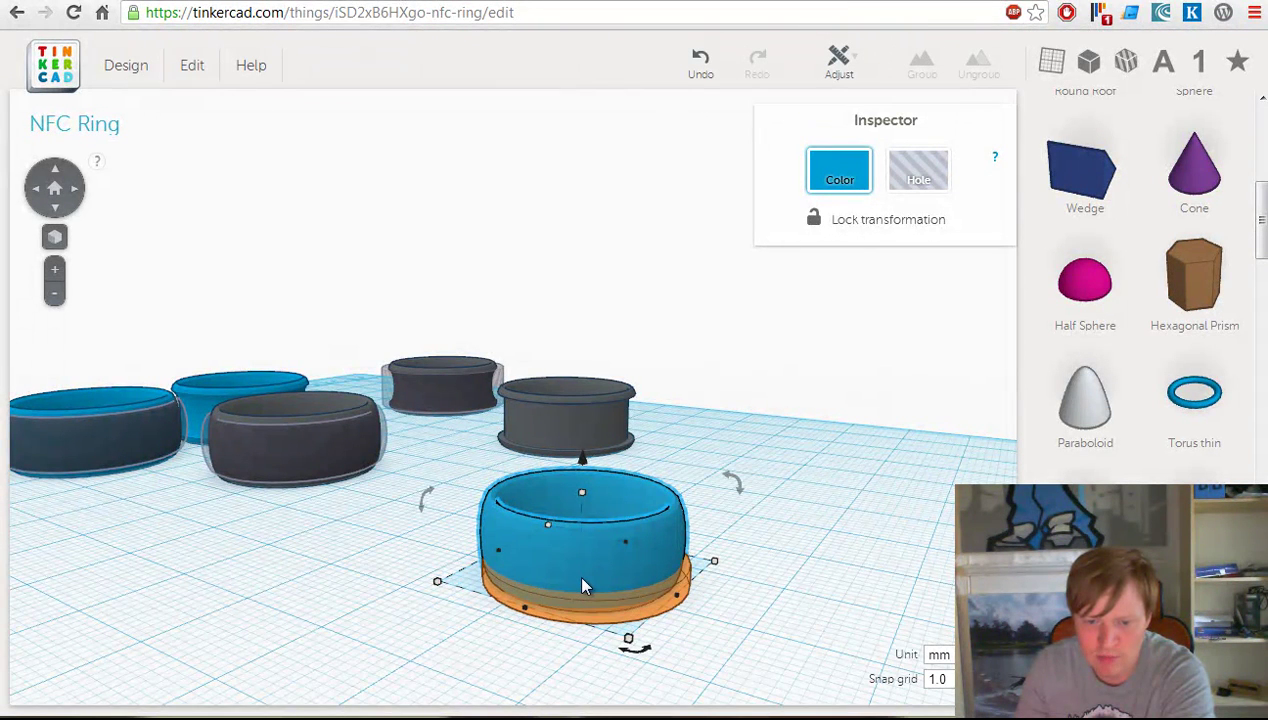
pyautogui.click(585, 586)
pyautogui.click(940, 680)
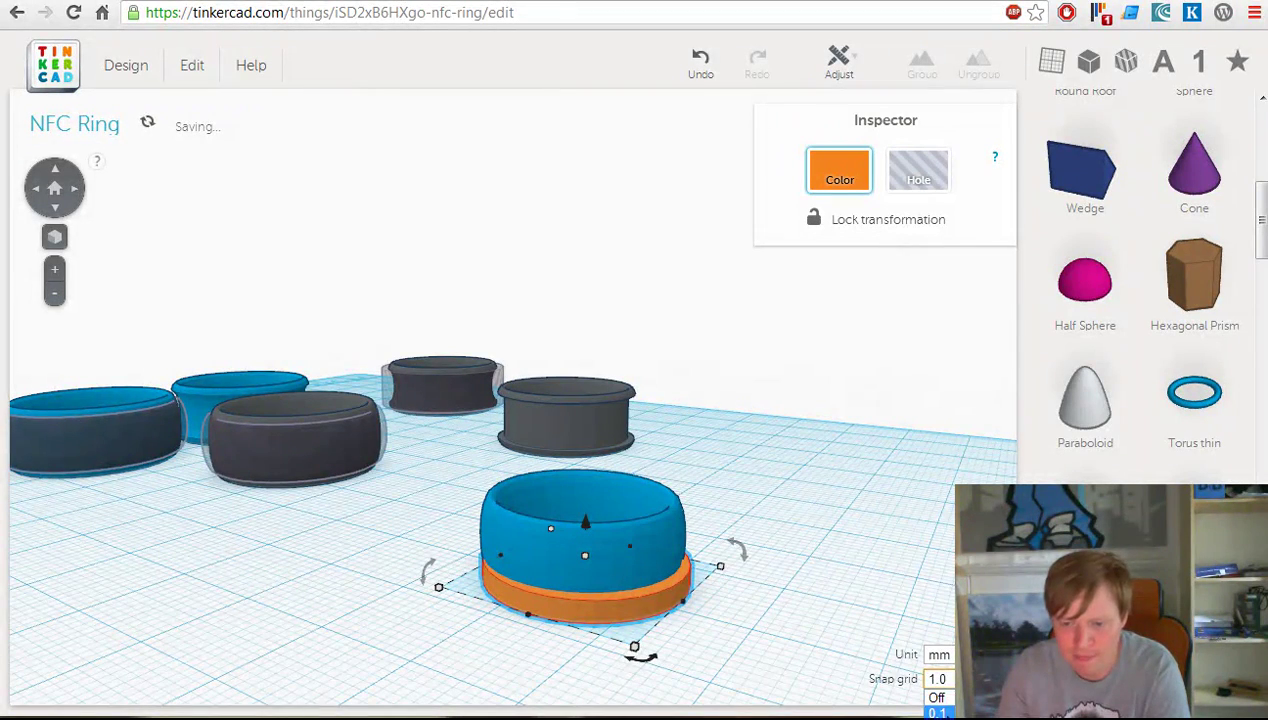
pyautogui.press('Down')
pyautogui.press('Down')
pyautogui.press('Return')
pyautogui.press('Left')
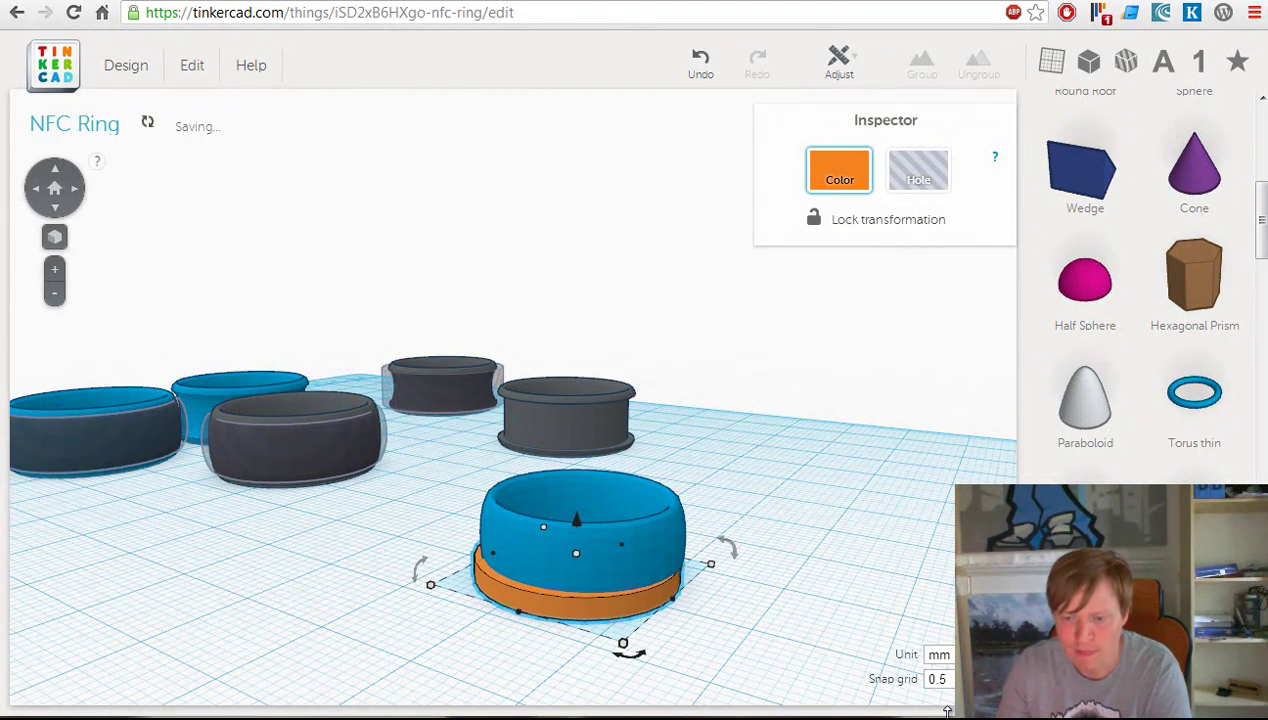
# Set snap grid to 1.0, lift the orange ring 1 mm and stretch it to 6 mm tall
pyautogui.moveTo(922, 562); pyautogui.dragTo(744, 569, button='right')
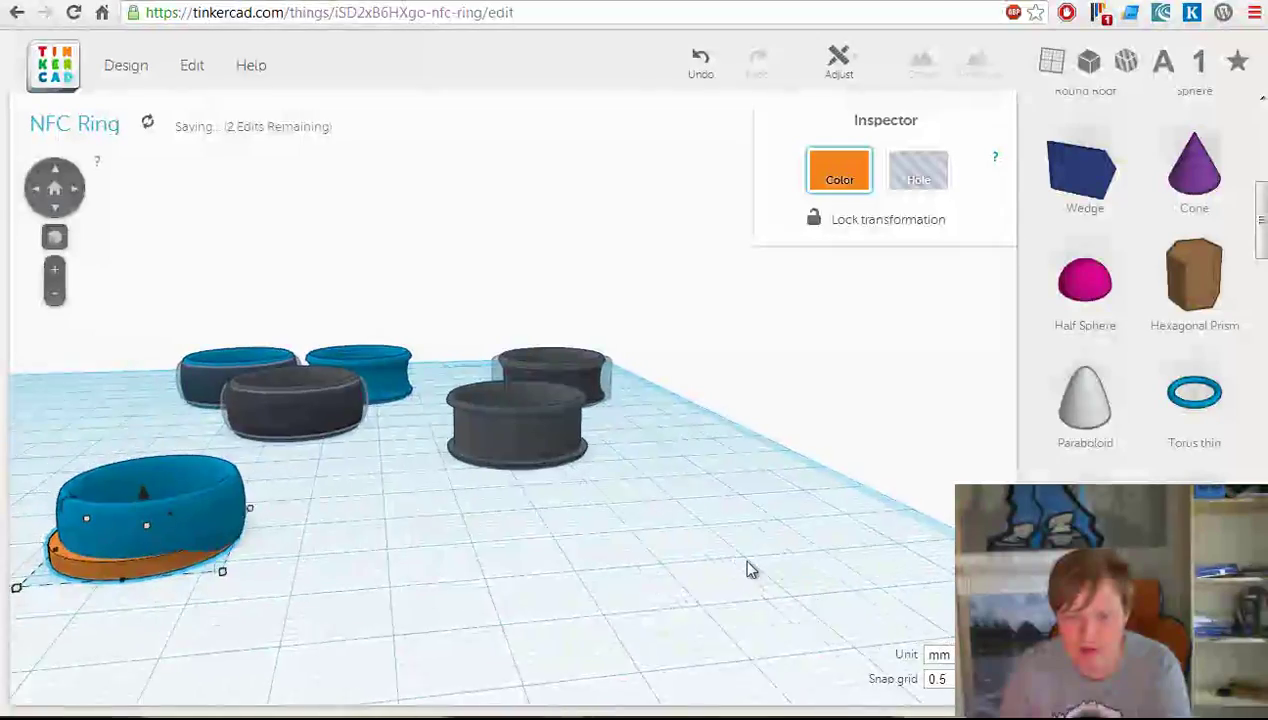
pyautogui.moveTo(531, 563); pyautogui.dragTo(800, 566, button='right')
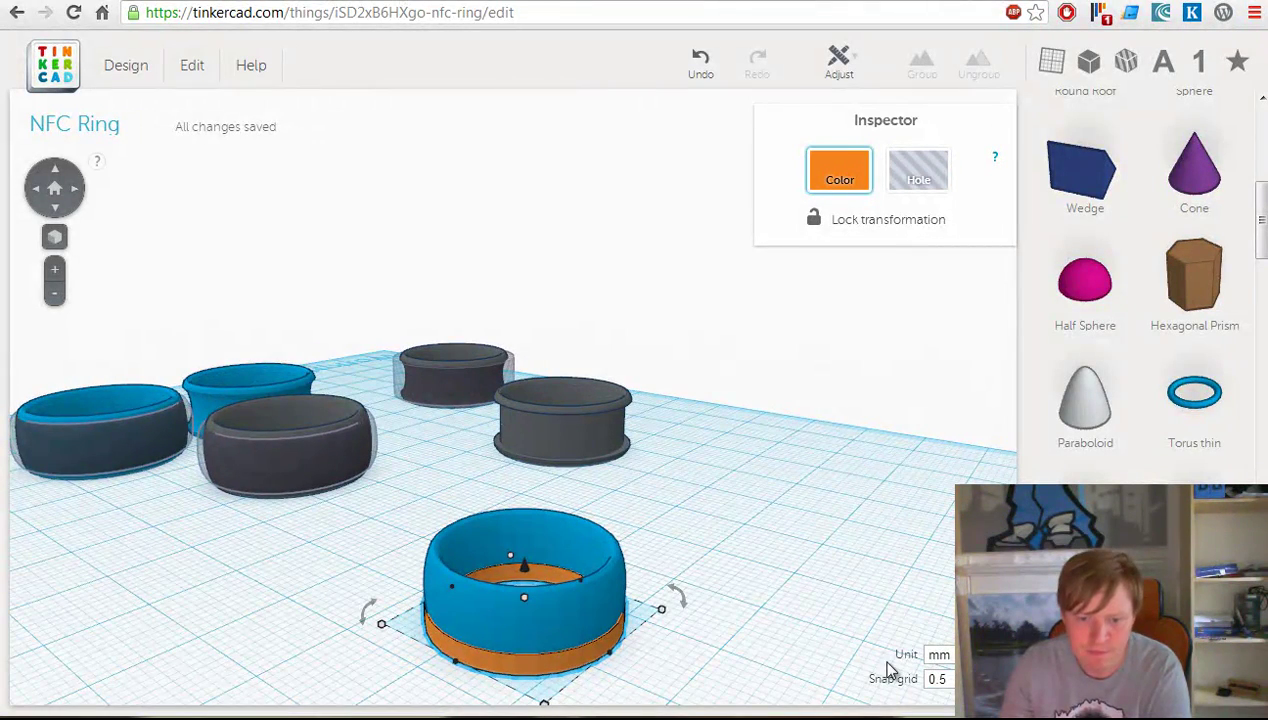
pyautogui.click(937, 680)
pyautogui.click(940, 710)
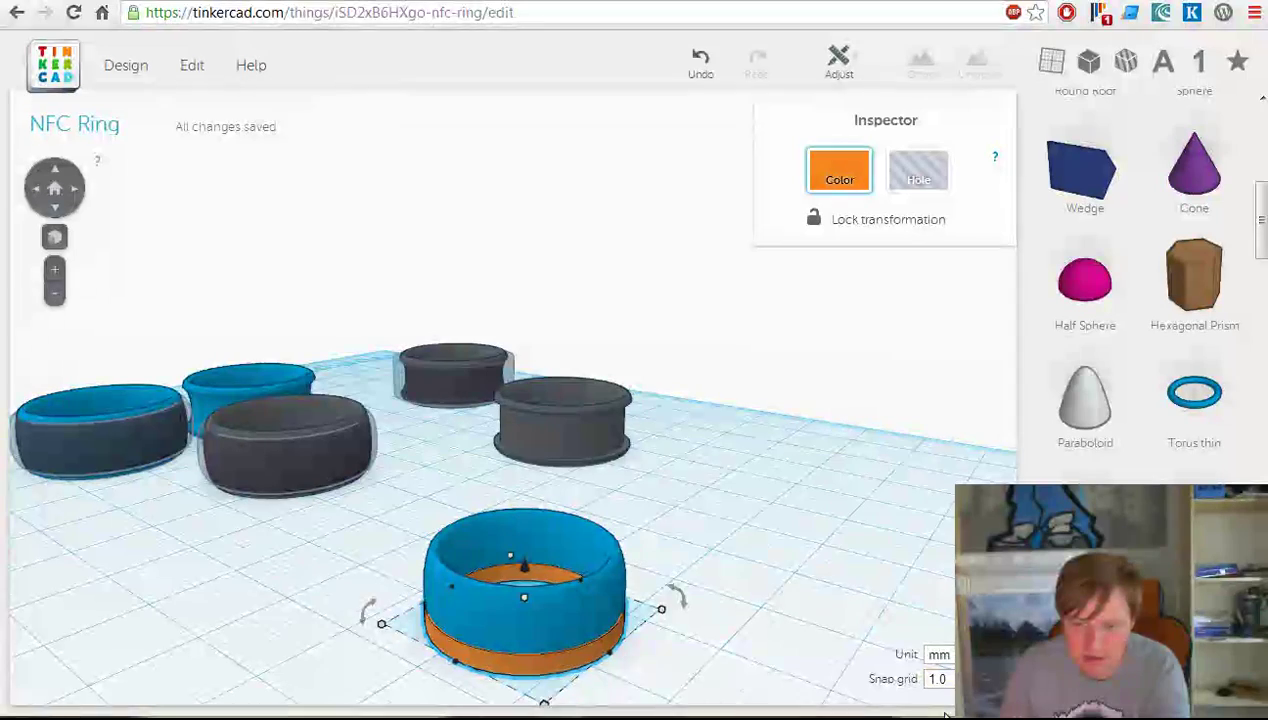
pyautogui.moveTo(530, 572); pyautogui.dragTo(530, 563)
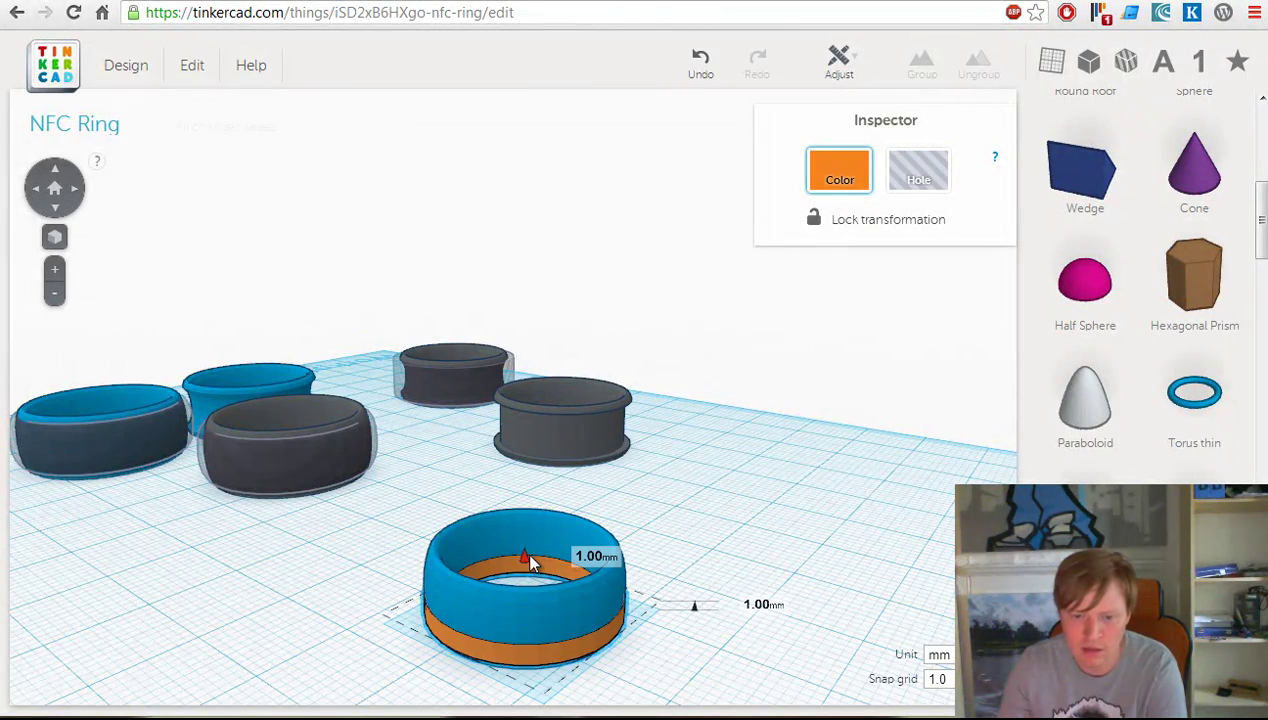
pyautogui.moveTo(630, 592); pyautogui.dragTo(470, 515, button='right')
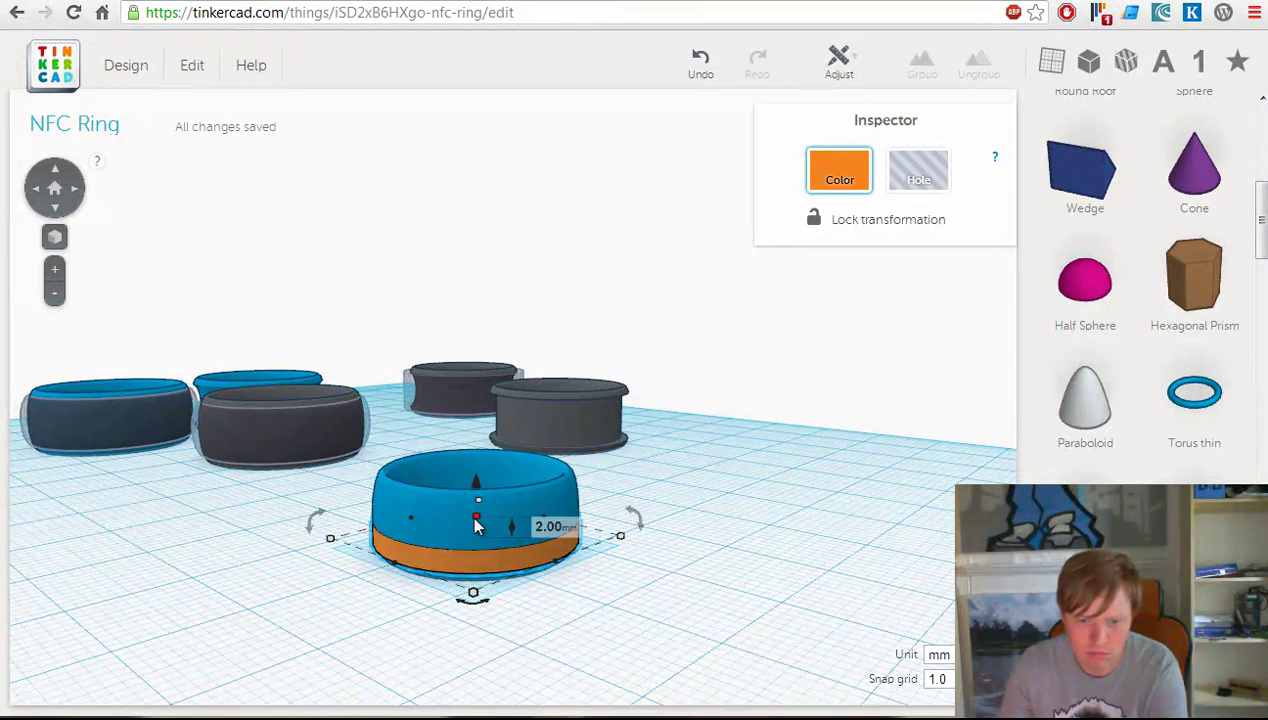
pyautogui.moveTo(470, 513); pyautogui.dragTo(480, 480)
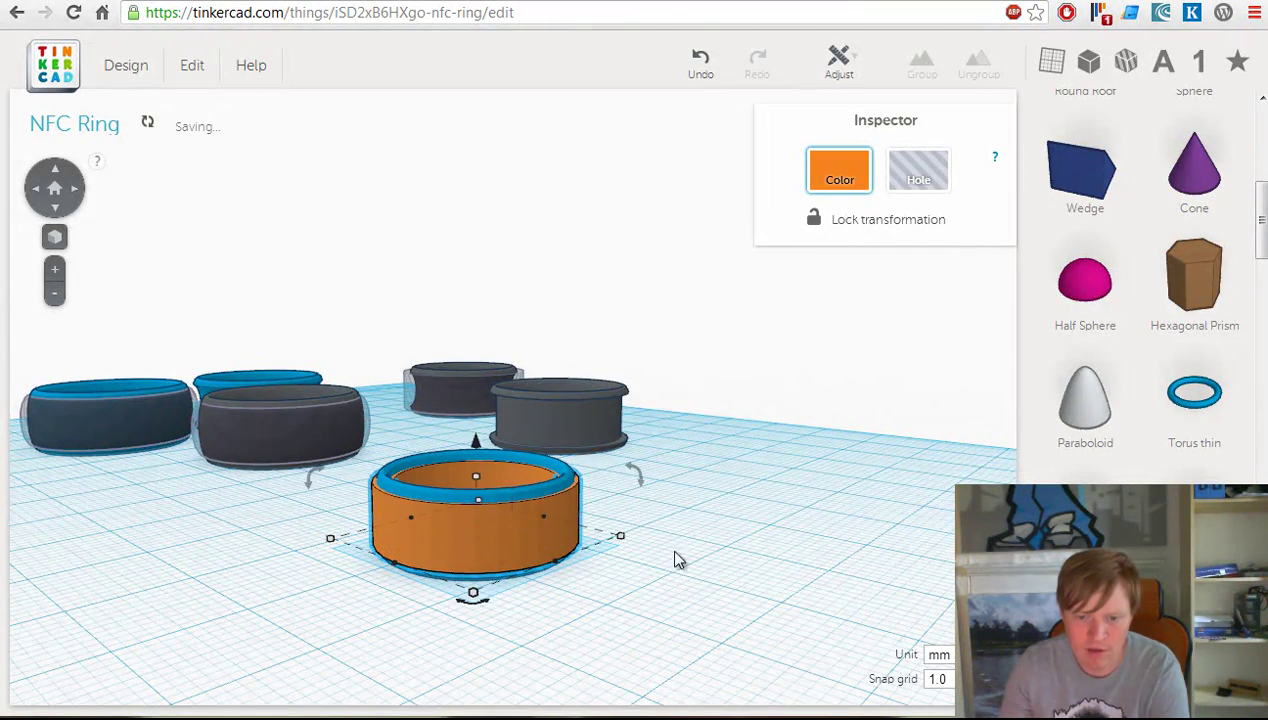
pyautogui.moveTo(676, 557); pyautogui.dragTo(736, 485, button='right')
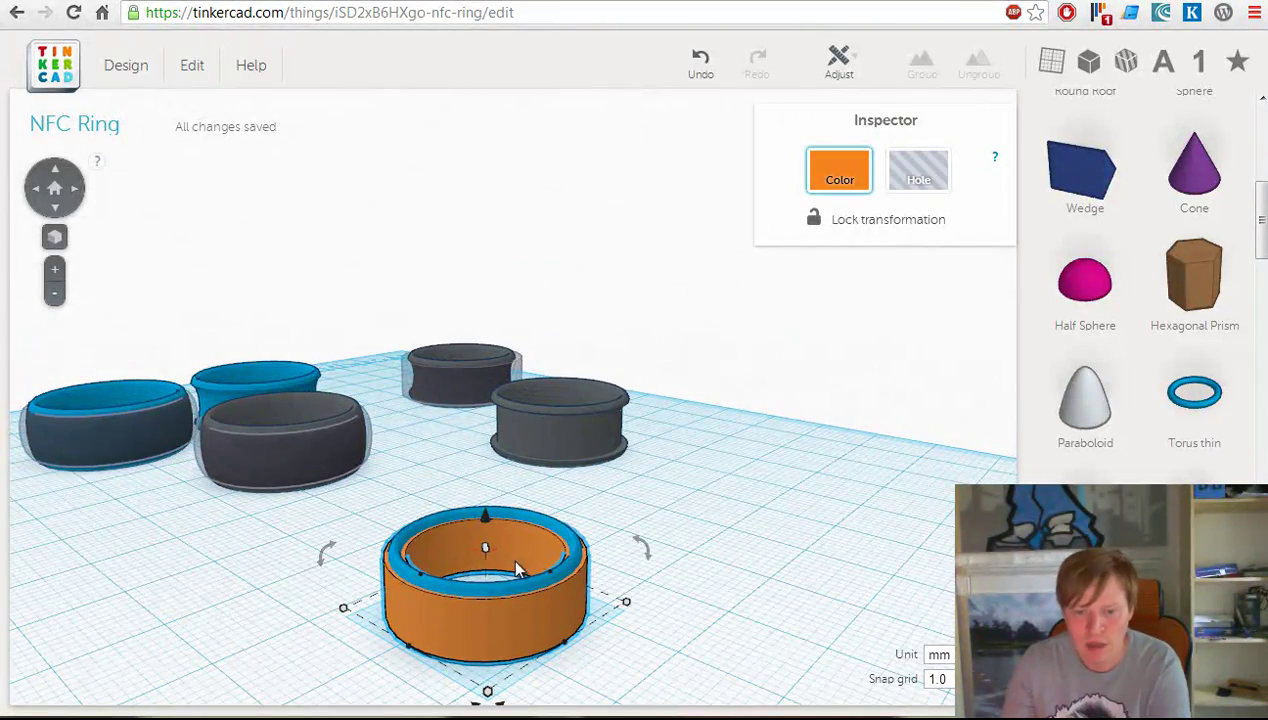
# Widen the orange ring with its corner handle to 22.00 × 22.00 mm
pyautogui.moveTo(650, 500); pyautogui.dragTo(527, 635, button='right')
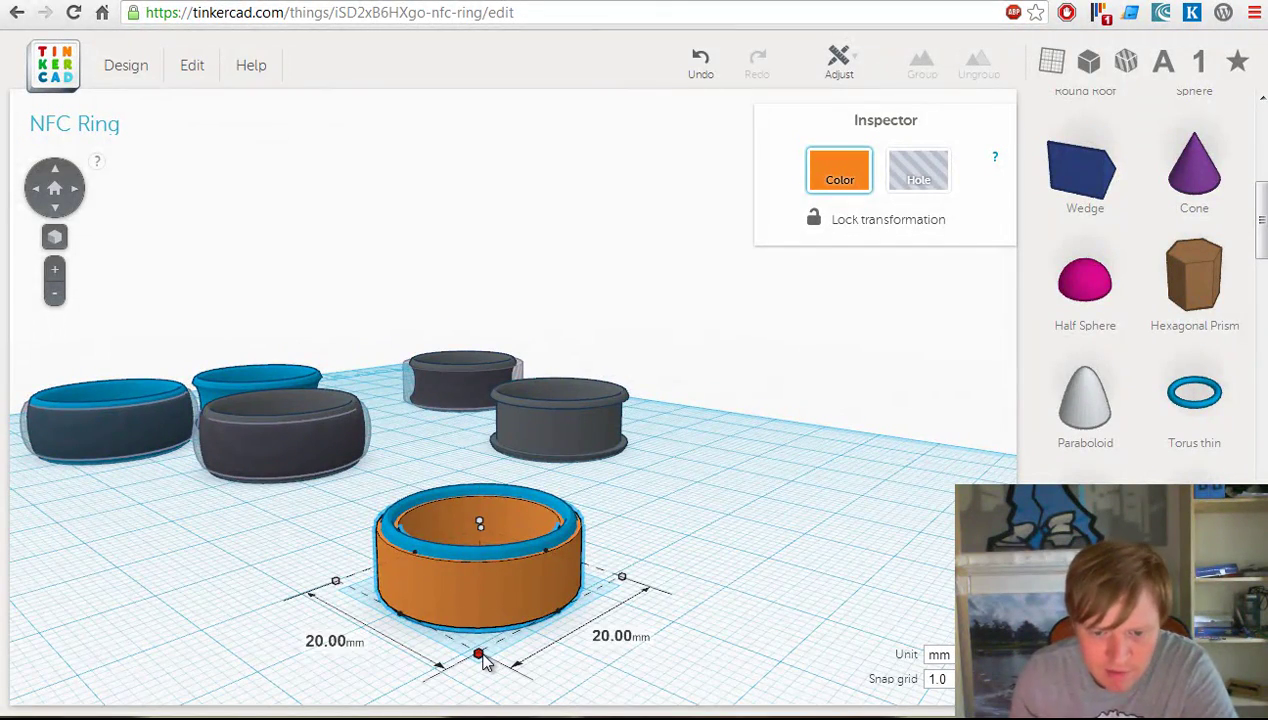
pyautogui.moveTo(484, 662); pyautogui.dragTo(481, 676)
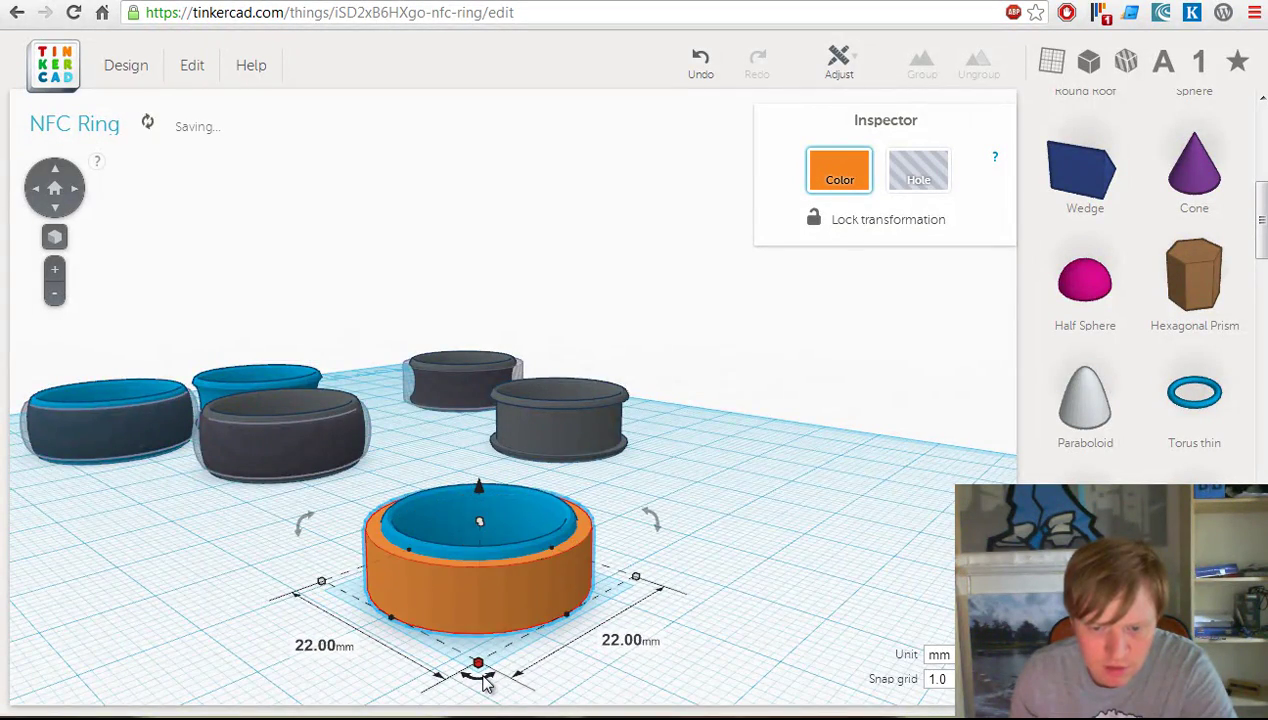
pyautogui.moveTo(781, 552); pyautogui.dragTo(855, 535, button='right')
# Make the orange band a hole and group it with the front blue ring to cut the recess
pyautogui.click(913, 182)
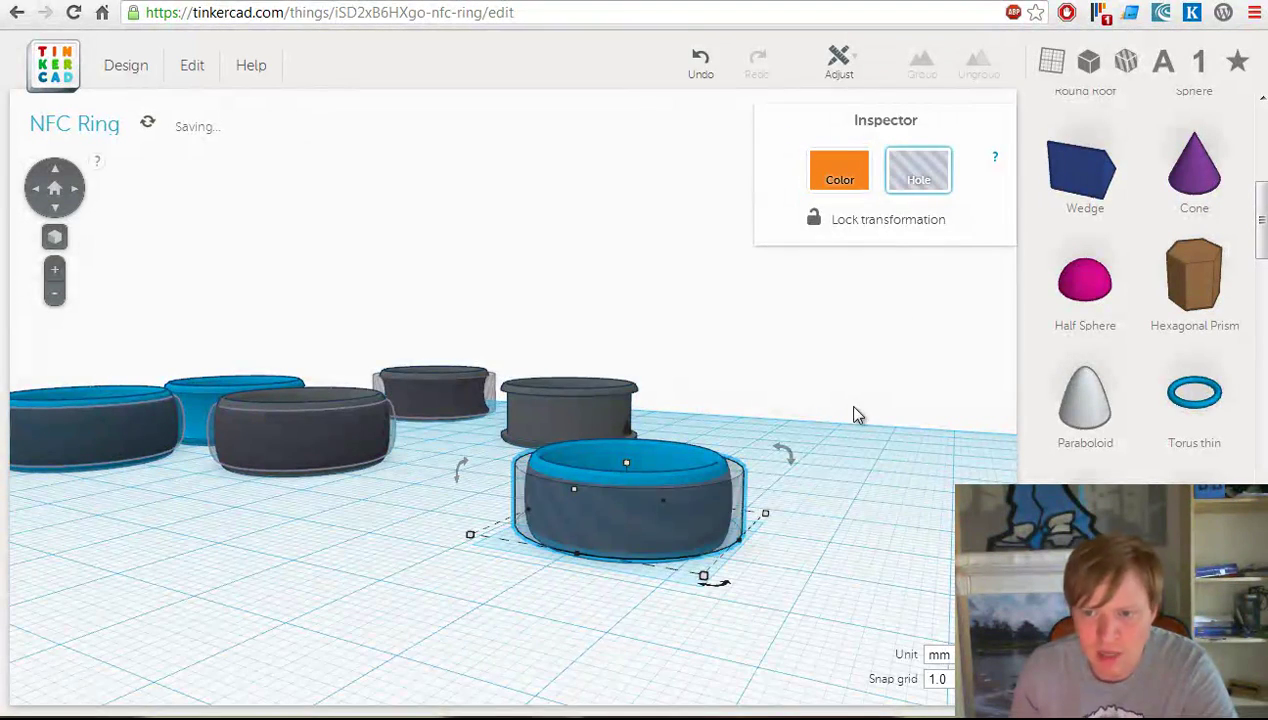
pyautogui.click(820, 450)
pyautogui.moveTo(812, 439); pyautogui.dragTo(588, 521, button='right')
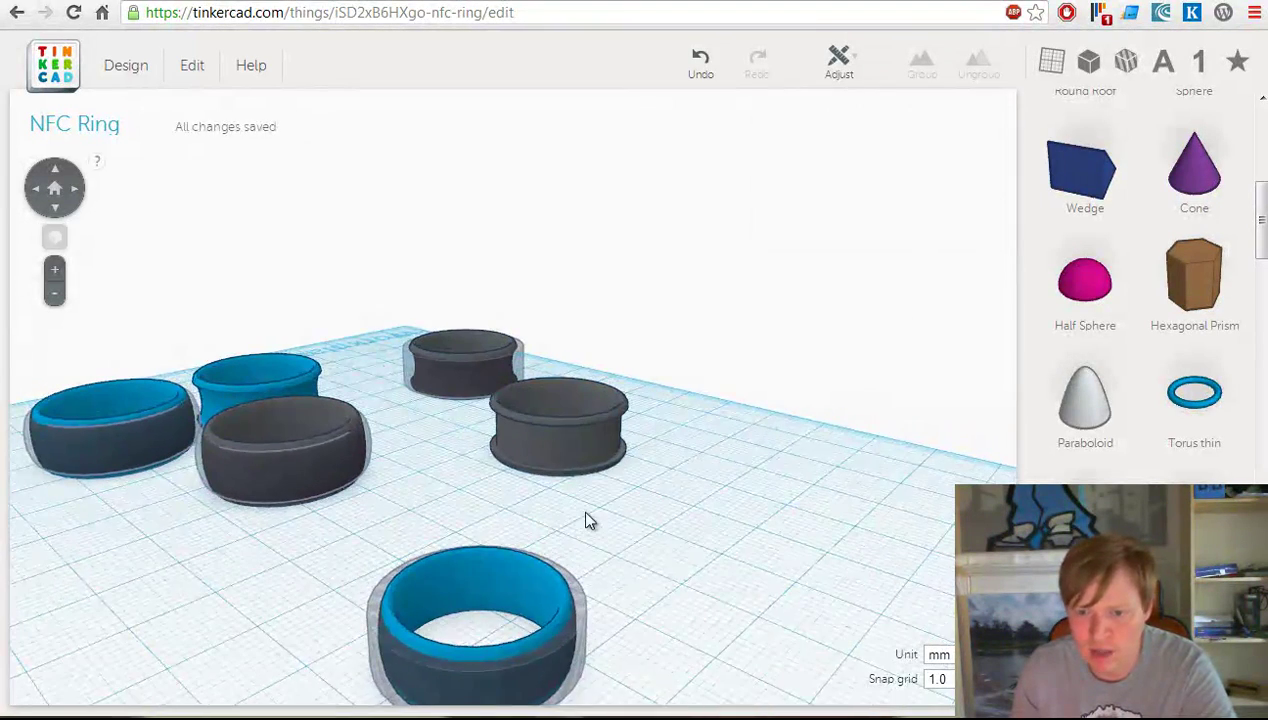
pyautogui.click(470, 655)
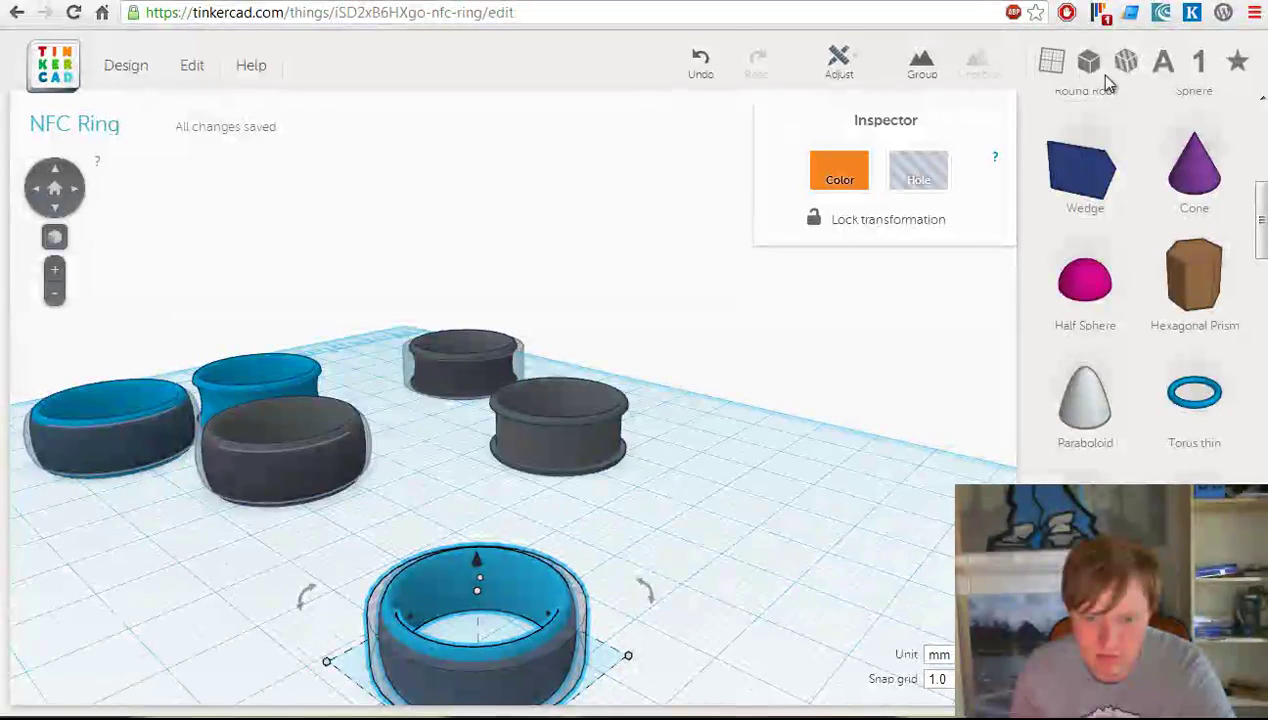
pyautogui.click(930, 67)
pyautogui.moveTo(745, 490); pyautogui.dragTo(747, 519, button='right')
pyautogui.click(772, 516)
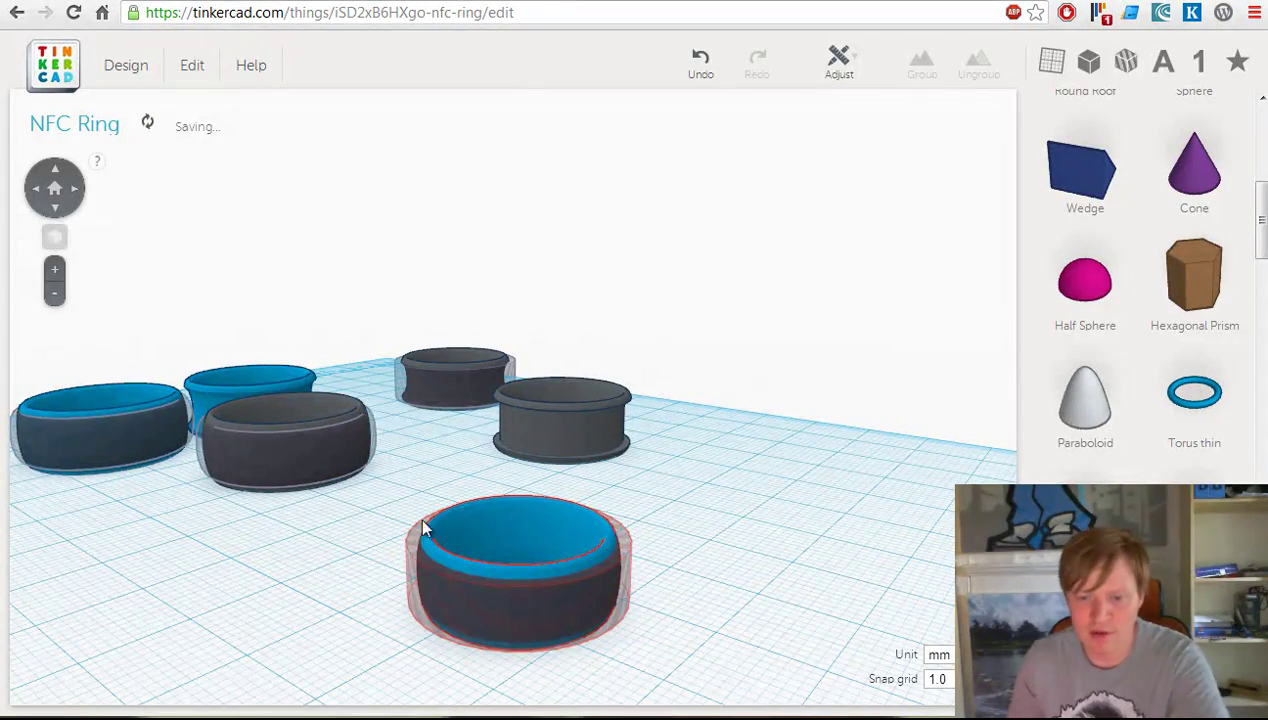
pyautogui.moveTo(628, 588); pyautogui.dragTo(522, 610, button='right')
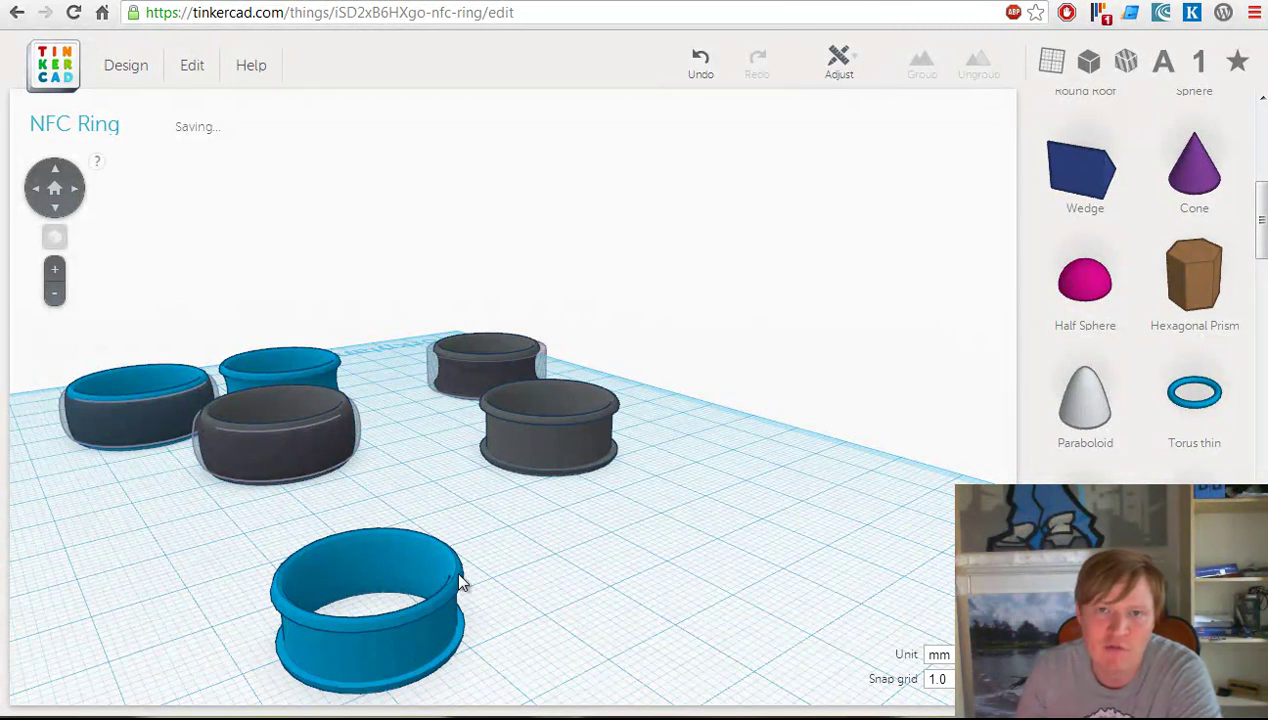
# Box-select the five spare rings from above and delete them
pyautogui.moveTo(458, 580); pyautogui.dragTo(590, 537, button='right')
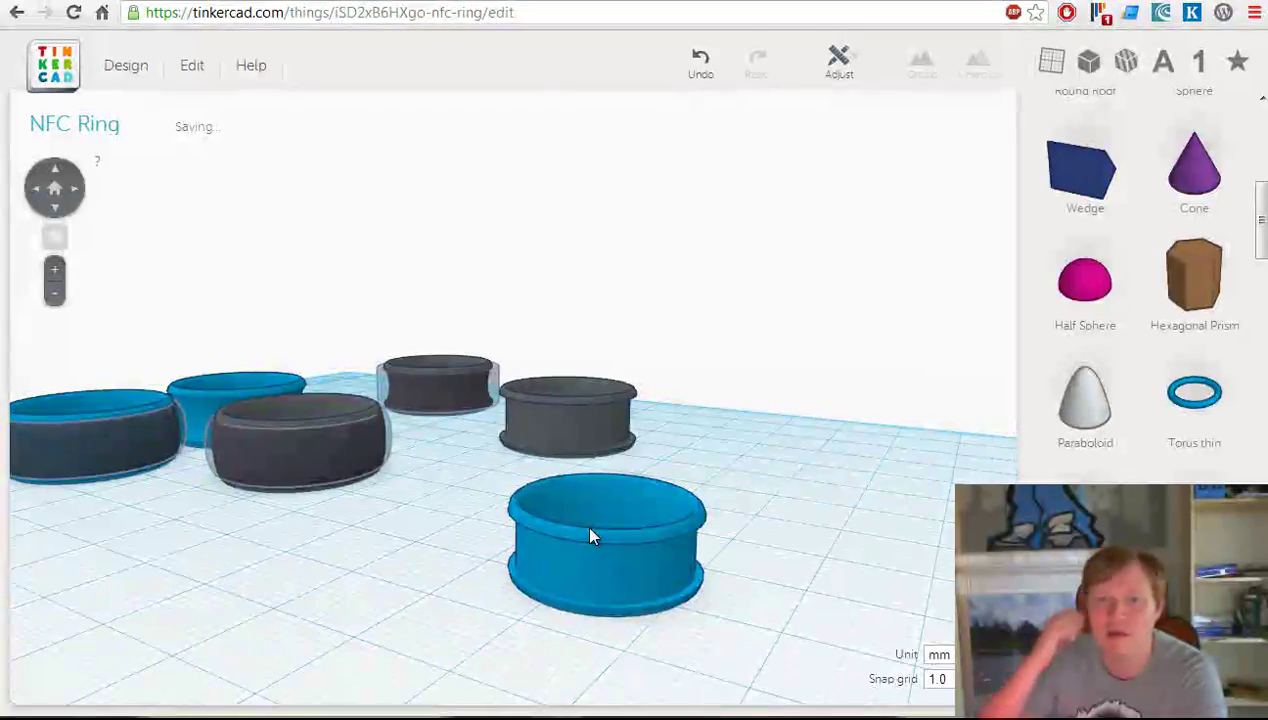
pyautogui.moveTo(784, 399); pyautogui.dragTo(533, 528, button='right')
pyautogui.moveTo(716, 411); pyautogui.dragTo(597, 444, button='right')
pyautogui.moveTo(120, 232); pyautogui.dragTo(686, 594)
pyautogui.press('Delete')
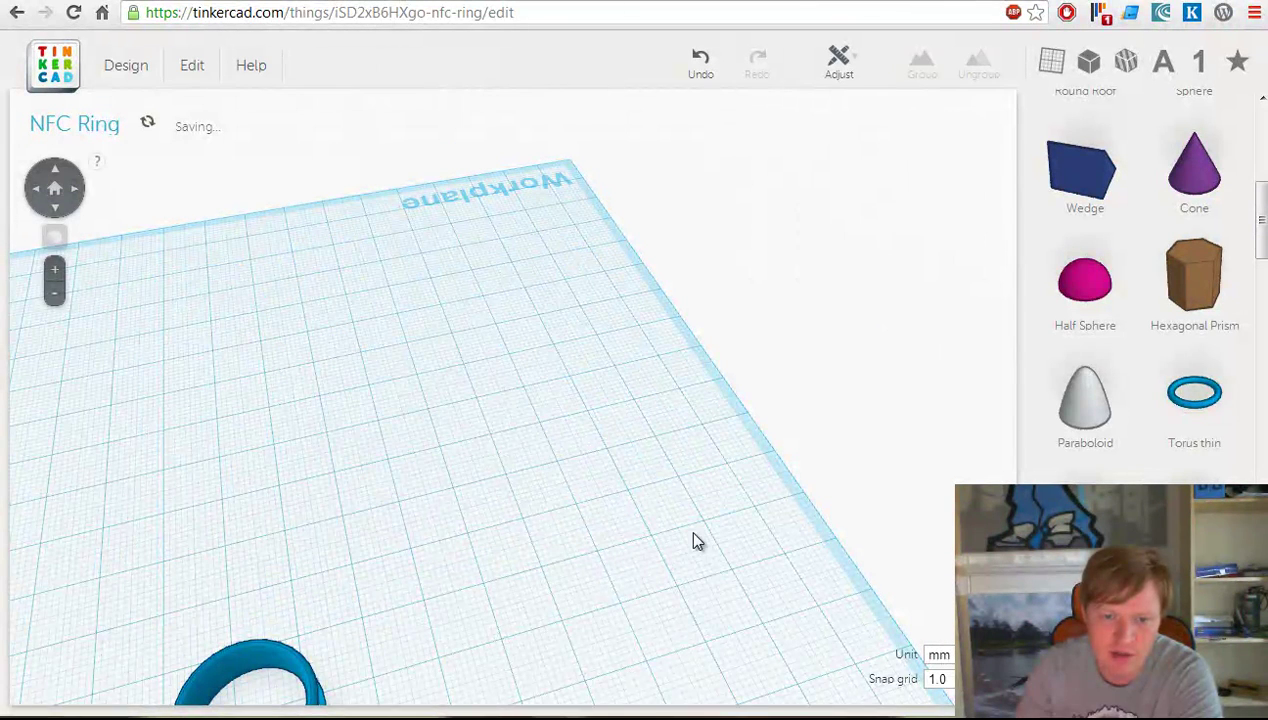
# Choose Order a 3D Print from the Design menu
pyautogui.click(119, 74)
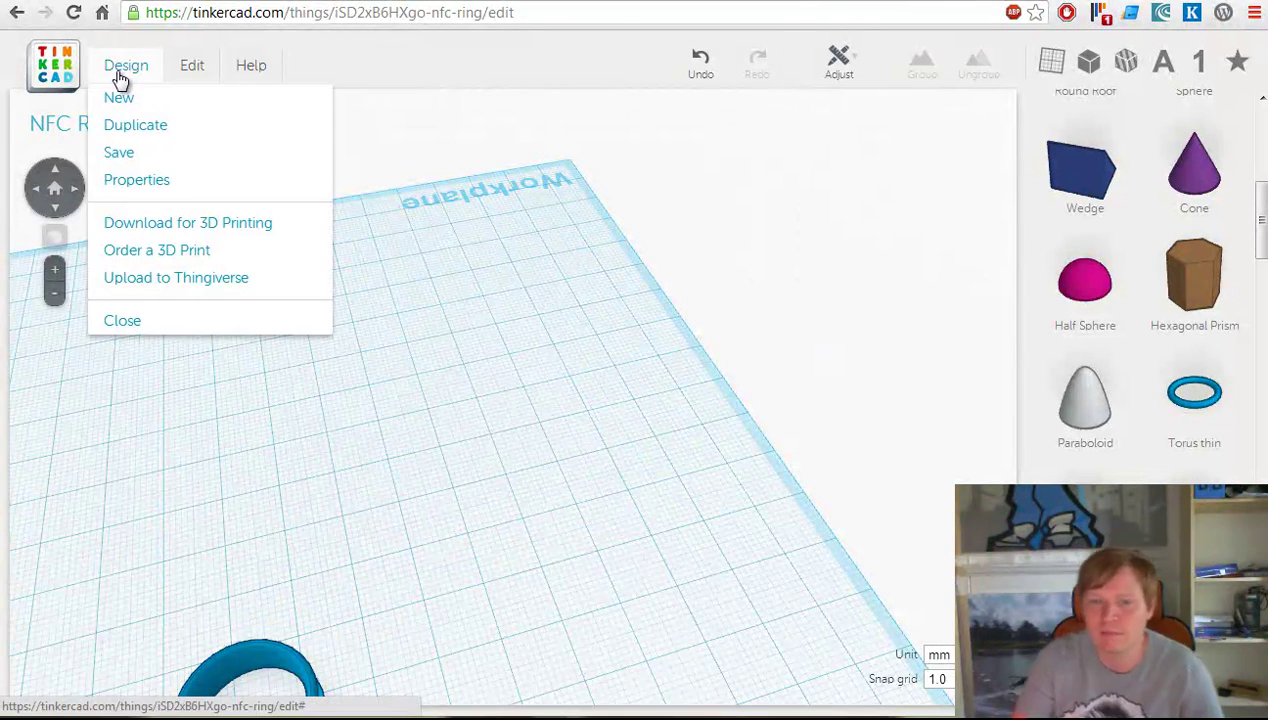
pyautogui.click(183, 252)
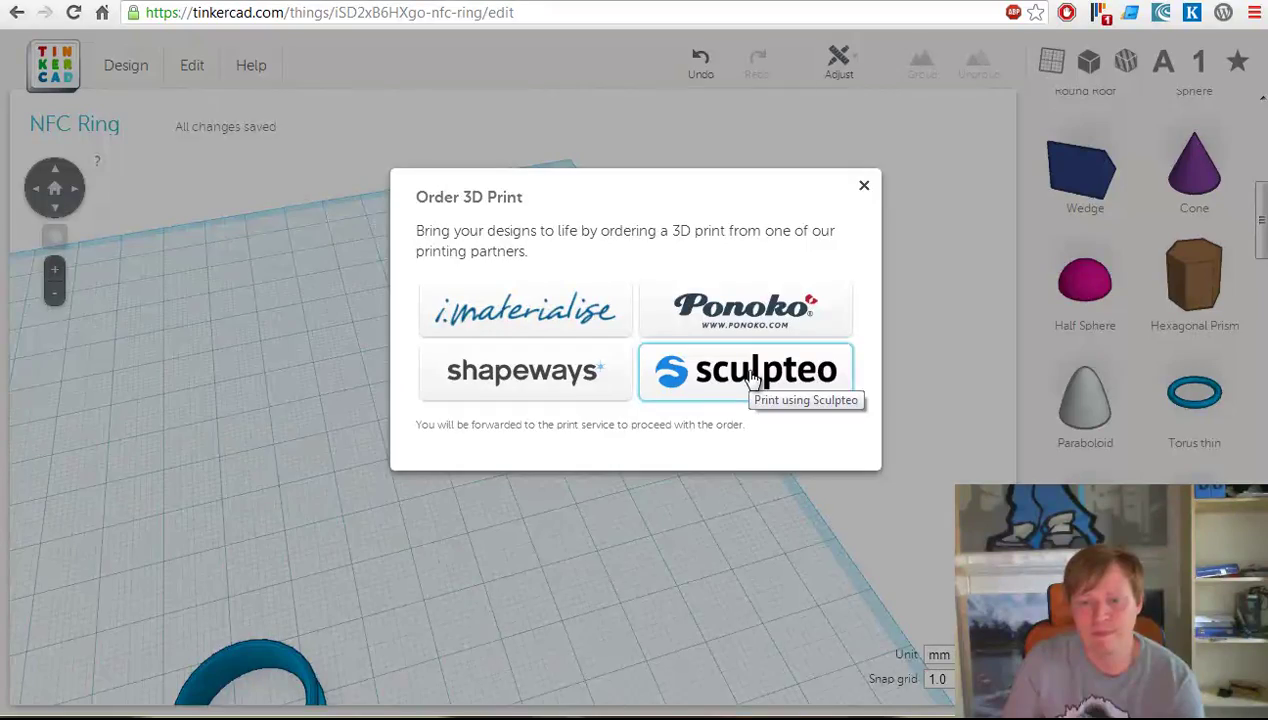
# Close the print dialog, add a Half Sphere beside the ring and rotate it 43° upright
pyautogui.click(864, 185)
pyautogui.moveTo(753, 266); pyautogui.dragTo(650, 330, button='right')
pyautogui.moveTo(1085, 300); pyautogui.dragTo(640, 607)
pyautogui.moveTo(808, 512); pyautogui.dragTo(755, 695)
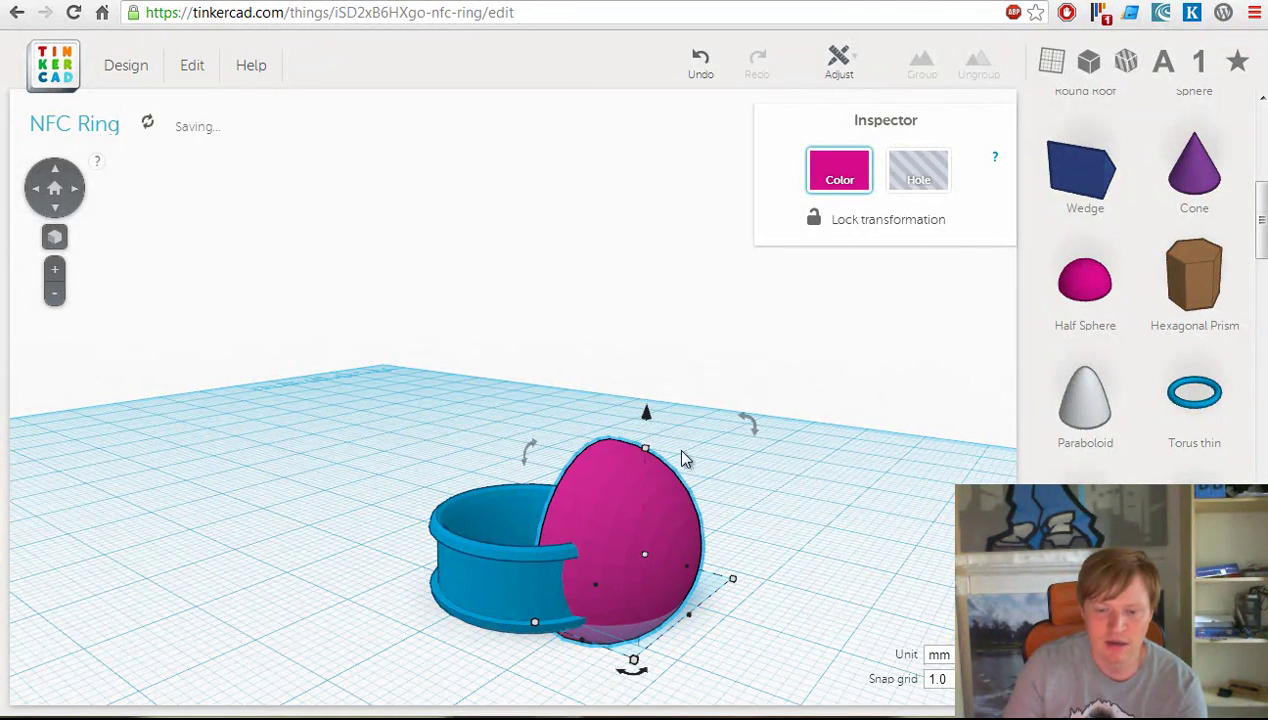
# Narrow the half sphere into a thin oval about 7 mm wide
pyautogui.moveTo(683, 458); pyautogui.dragTo(255, 485, button='right')
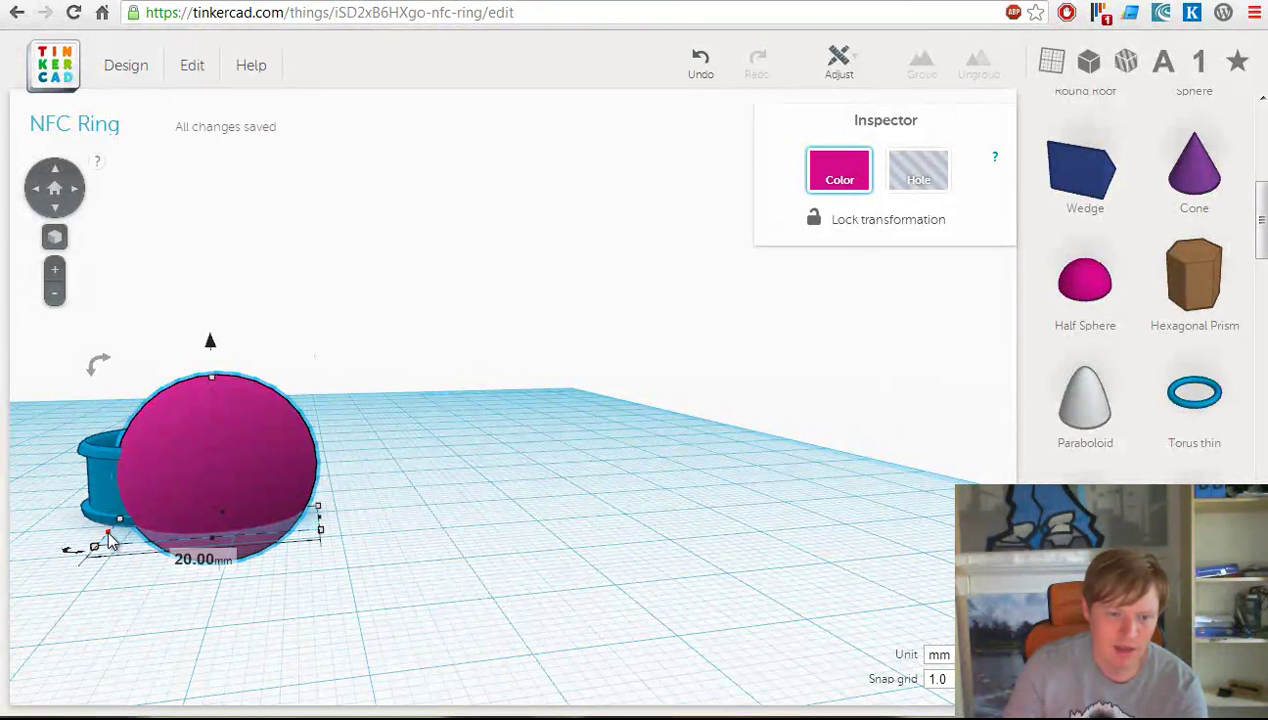
pyautogui.moveTo(94, 547); pyautogui.dragTo(268, 540)
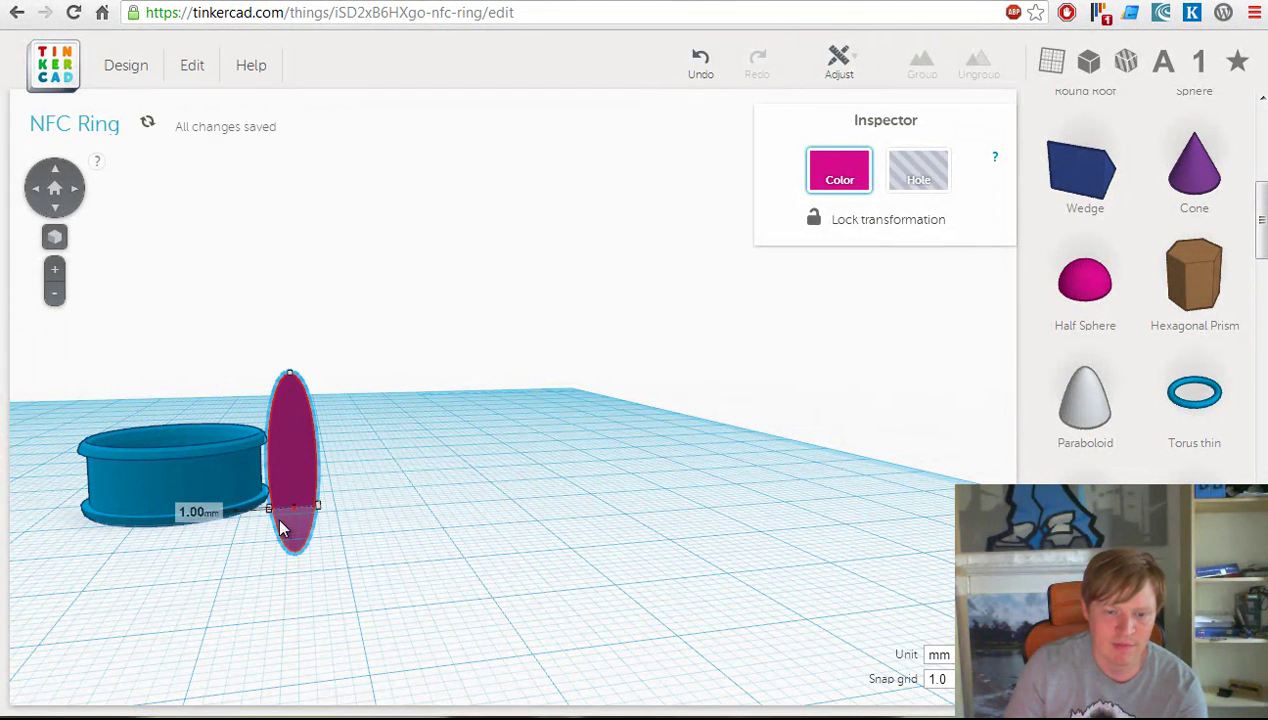
pyautogui.moveTo(282, 530)
pyautogui.mouseDown()
pyautogui.moveTo(270, 548)
pyautogui.moveTo(294, 512)
pyautogui.moveTo(303, 524)
pyautogui.mouseUp()
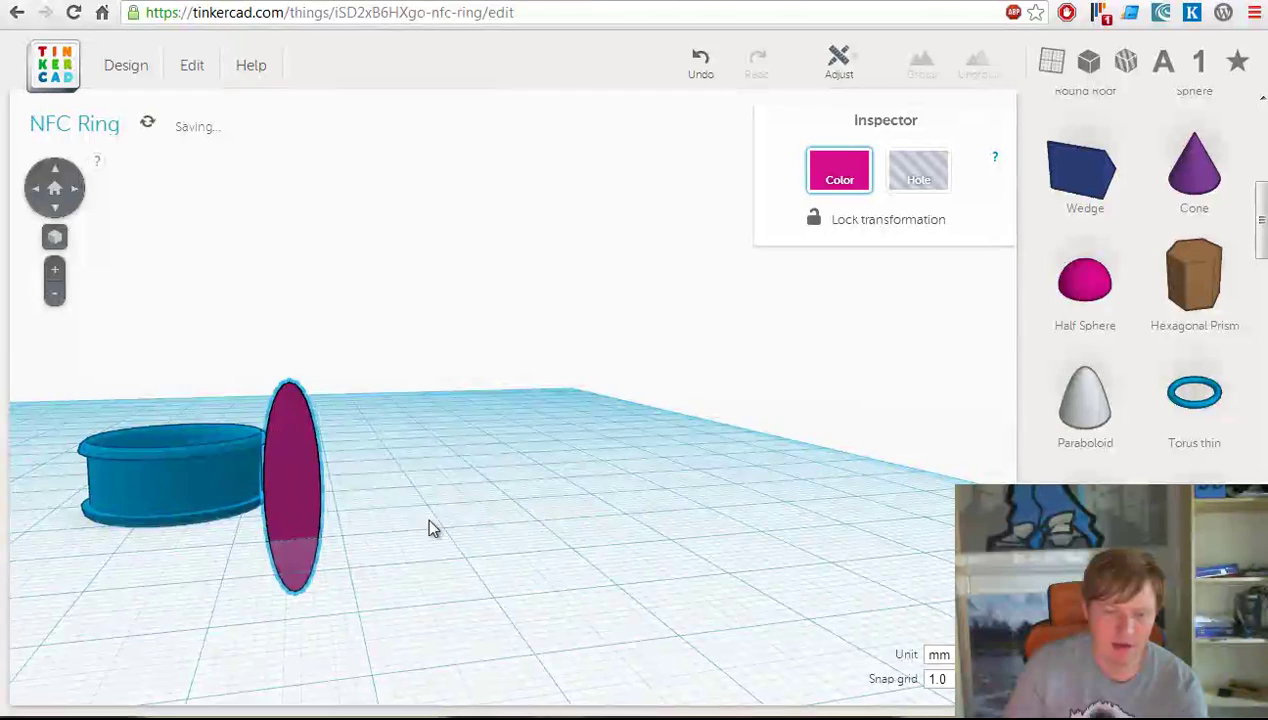
pyautogui.moveTo(430, 527); pyautogui.dragTo(560, 515, button='right')
# Shorten the magenta half-ellipsoid to 5 mm tall and move it against the ring's front side
pyautogui.moveTo(727, 381); pyautogui.dragTo(422, 503)
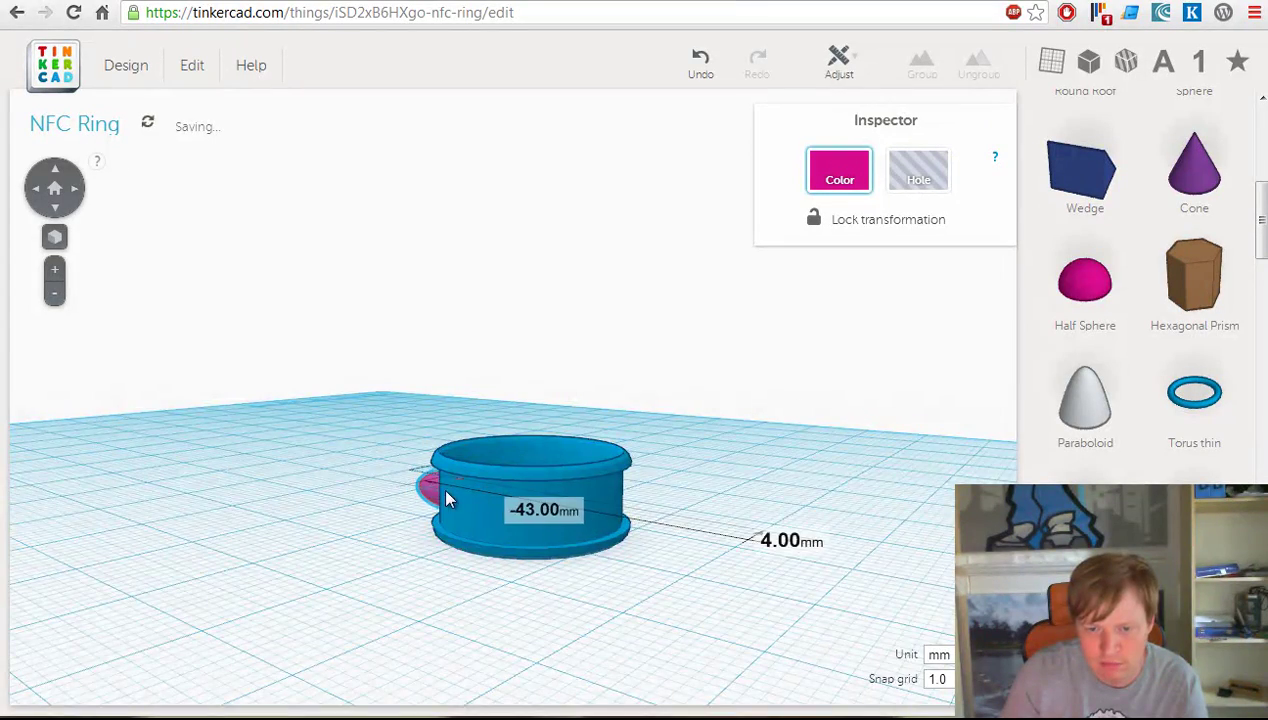
pyautogui.moveTo(441, 485); pyautogui.dragTo(697, 527, button='right')
pyautogui.moveTo(704, 513); pyautogui.dragTo(878, 545)
pyautogui.moveTo(860, 495); pyautogui.dragTo(858, 462)
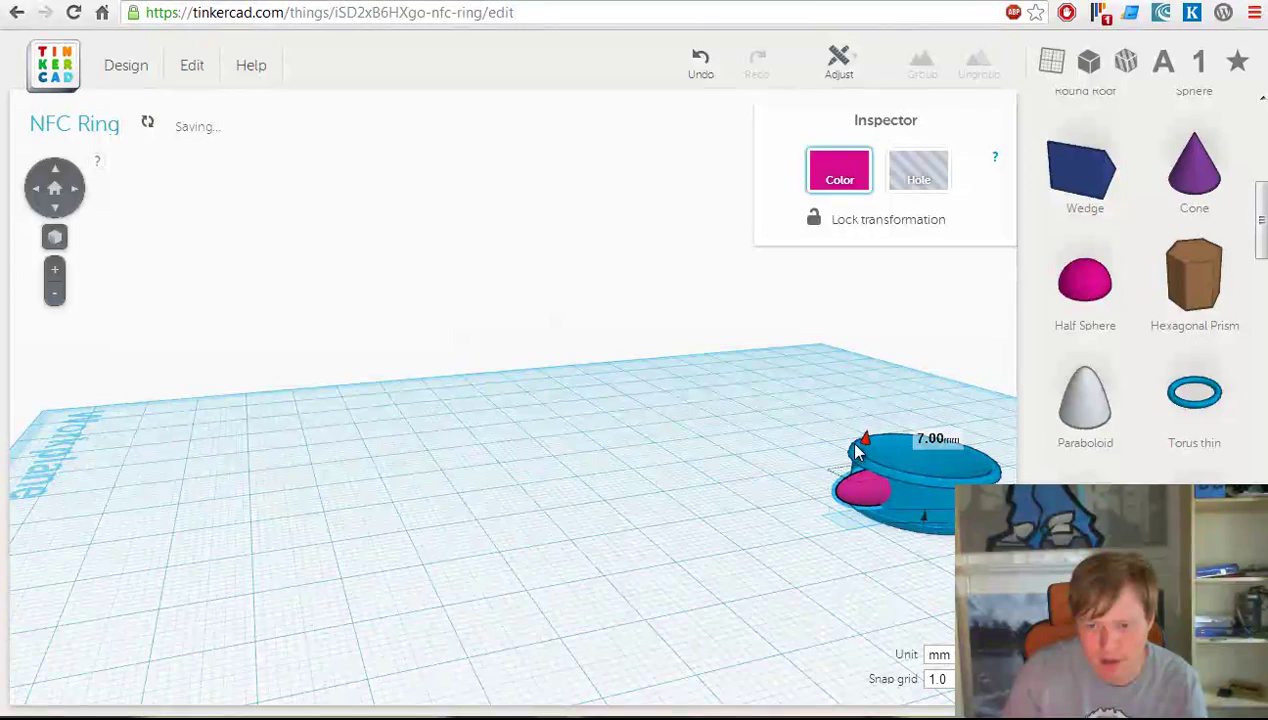
pyautogui.click(884, 598)
# Raise the half-ellipsoid 2 mm so it sits as a nose on the ring's wall
pyautogui.moveTo(851, 559); pyautogui.dragTo(695, 475, button='right')
pyautogui.click(680, 458)
pyautogui.moveTo(704, 403); pyautogui.dragTo(693, 439)
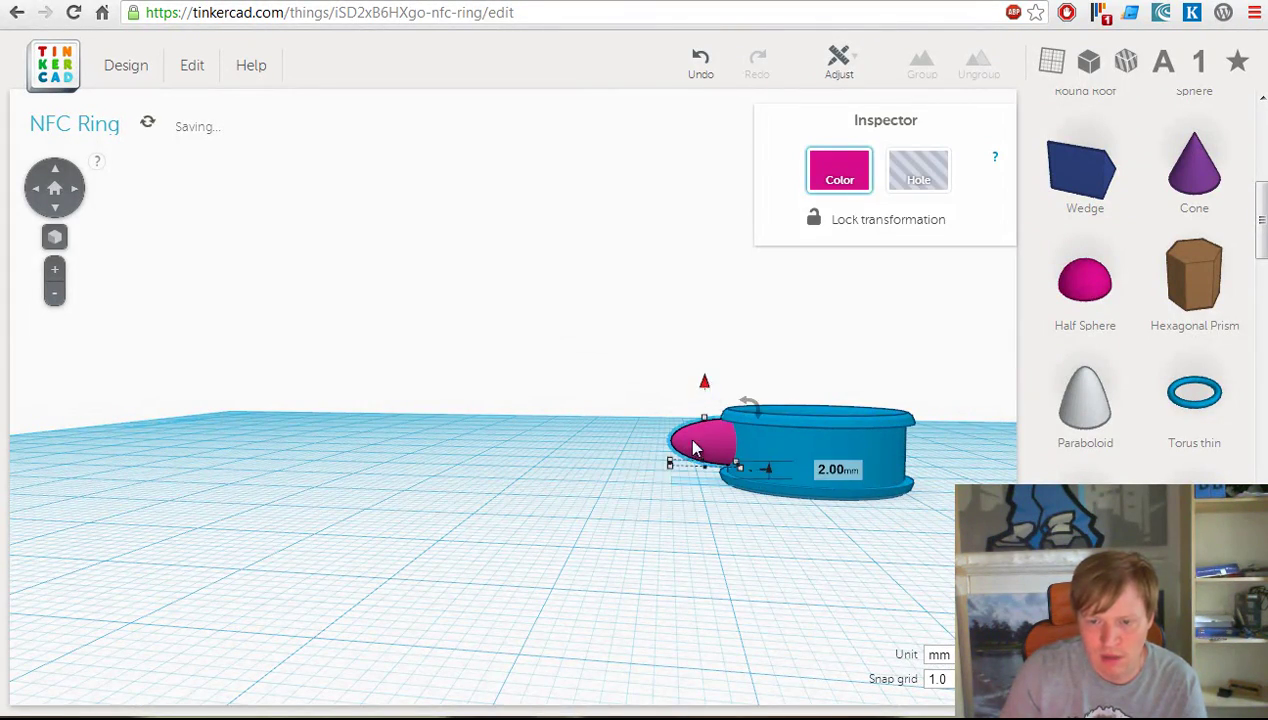
pyautogui.click(659, 490)
pyautogui.moveTo(659, 490); pyautogui.dragTo(546, 487, button='right')
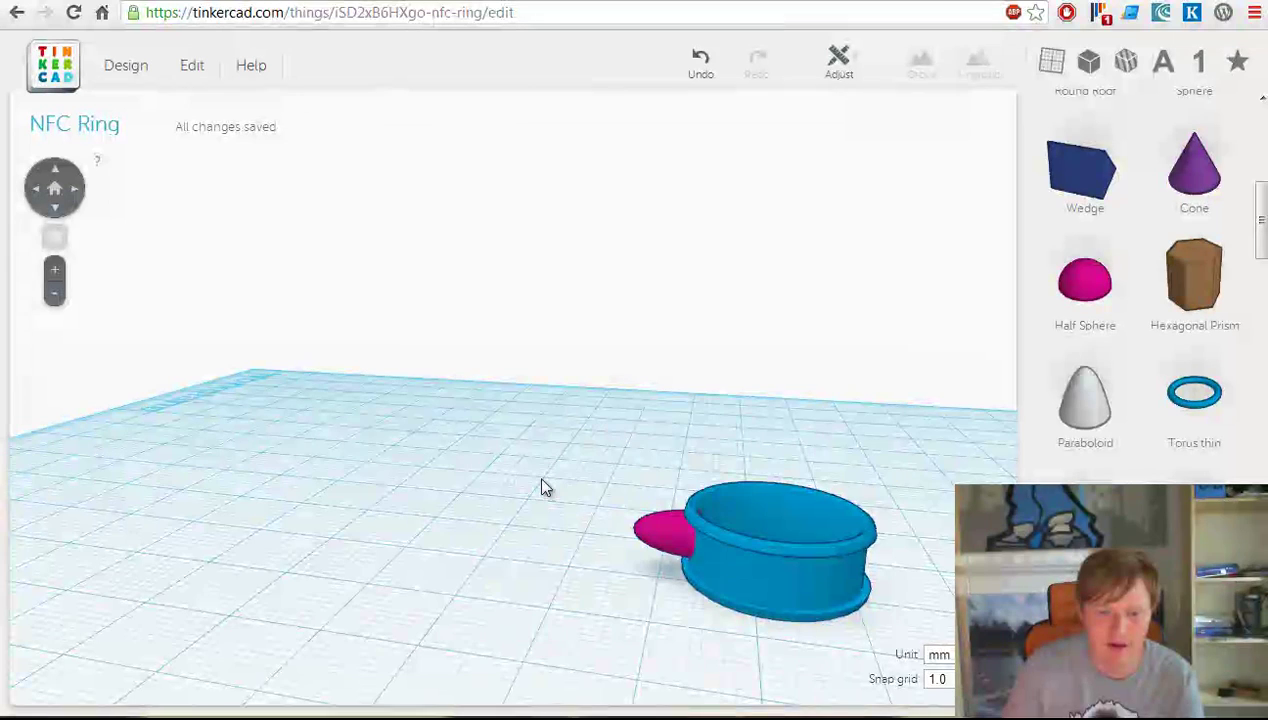